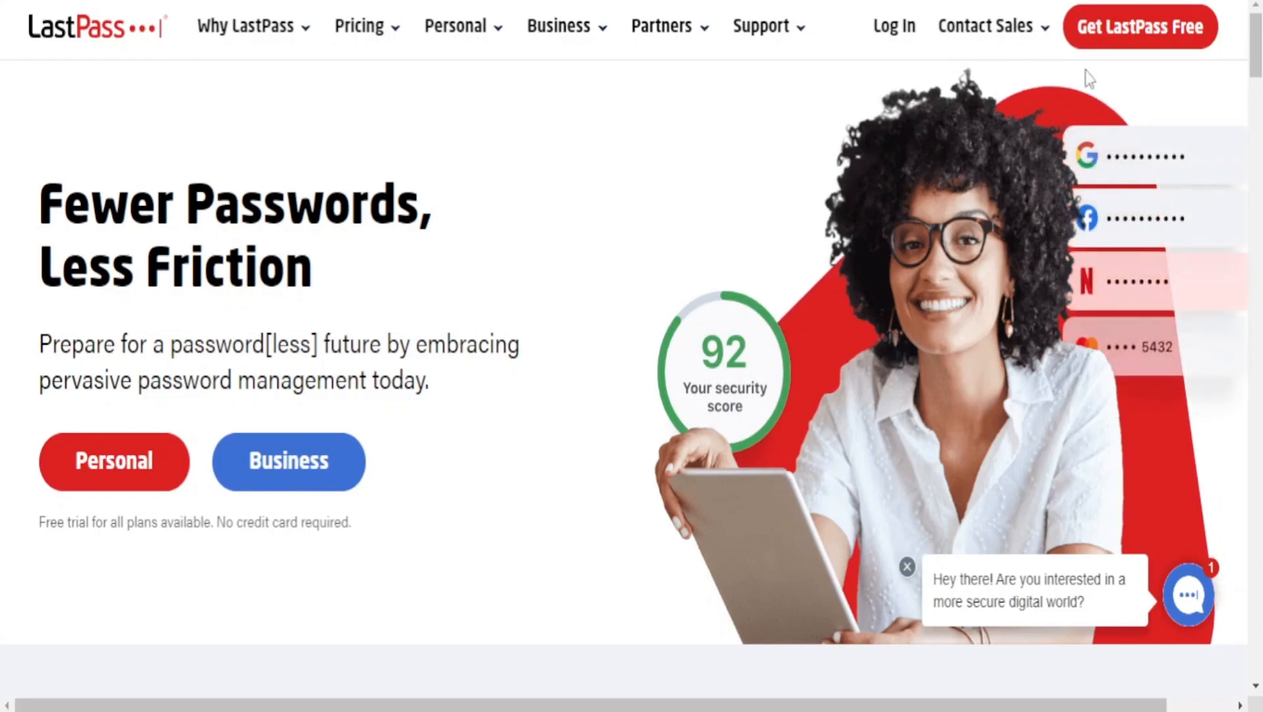
Open the free LastPass sign-up form and enter the account's e-mail address.
click(1126, 52)
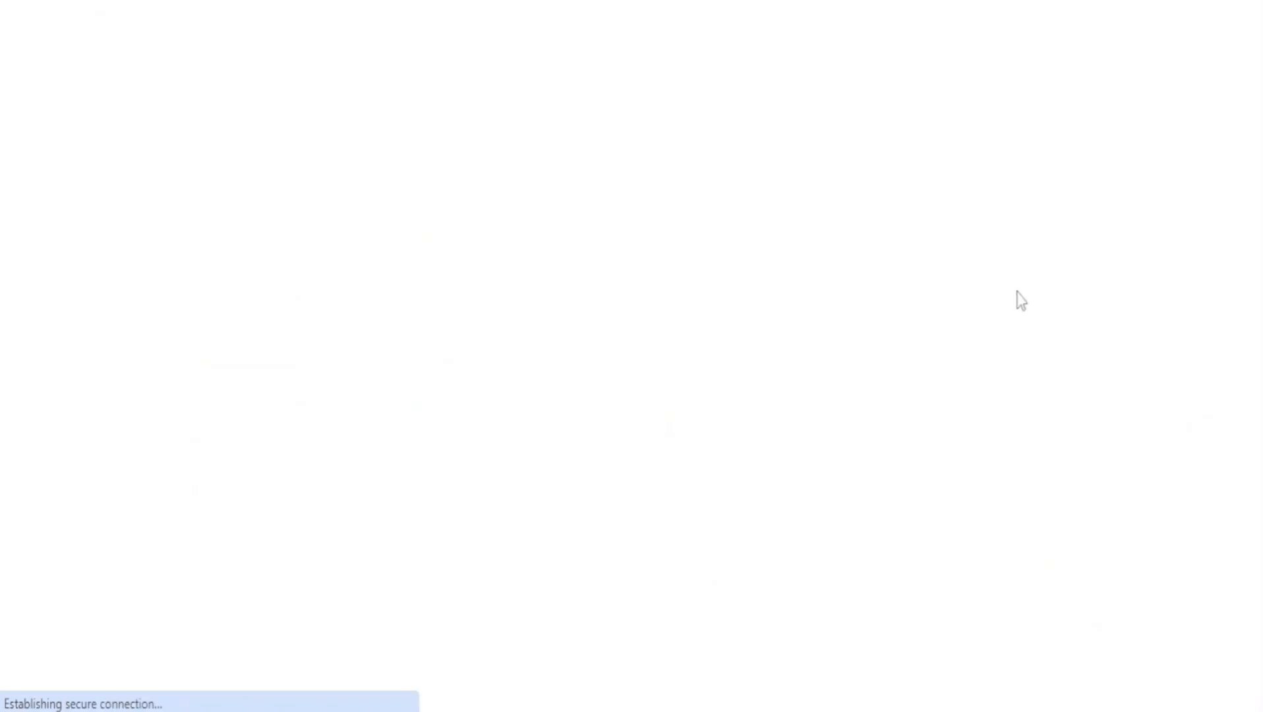
scroll(659, 379, down, 5)
scroll(620, 387, up, 5)
click(794, 279)
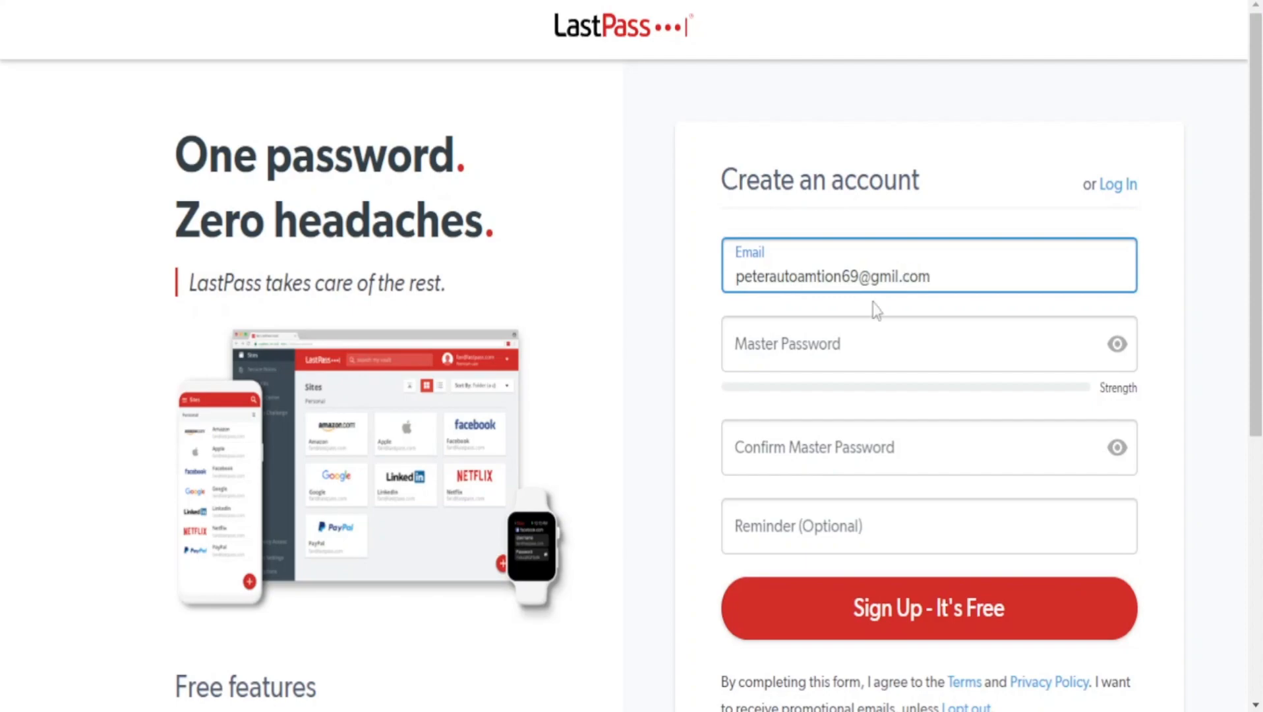
Correct the misspelled word before the @ sign in the account's e-mail address.
click(901, 336)
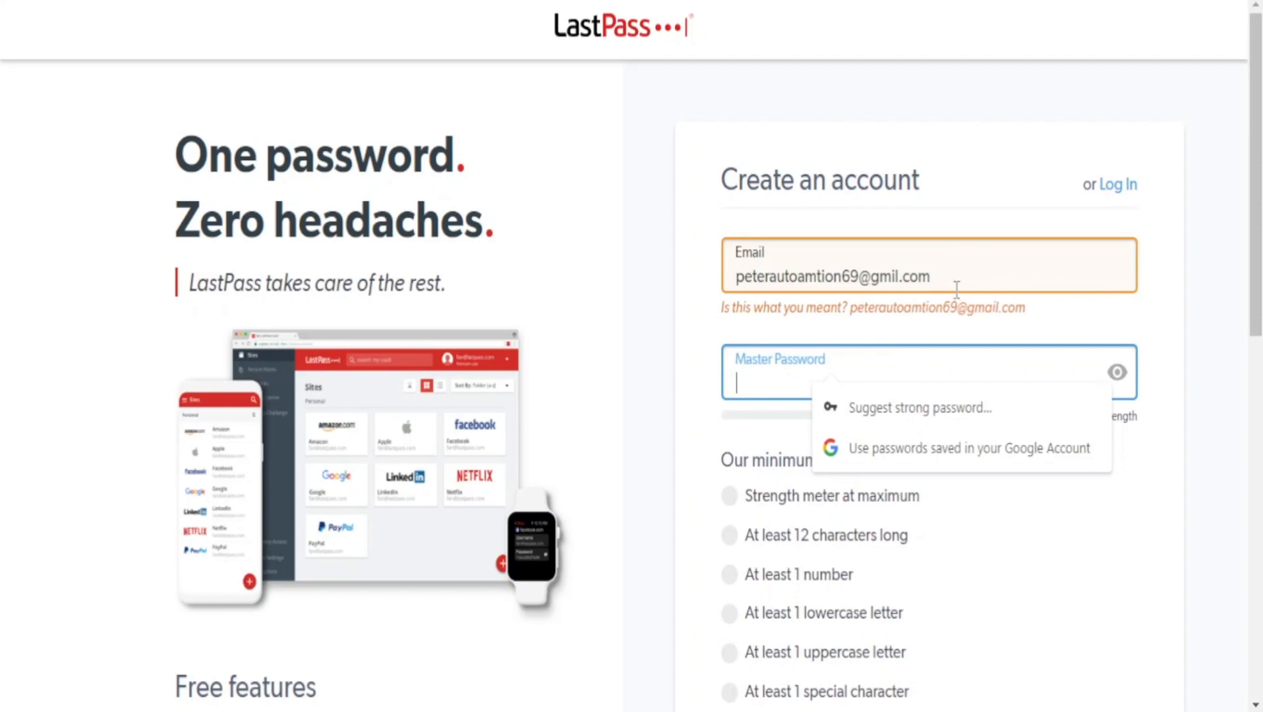
click(876, 307)
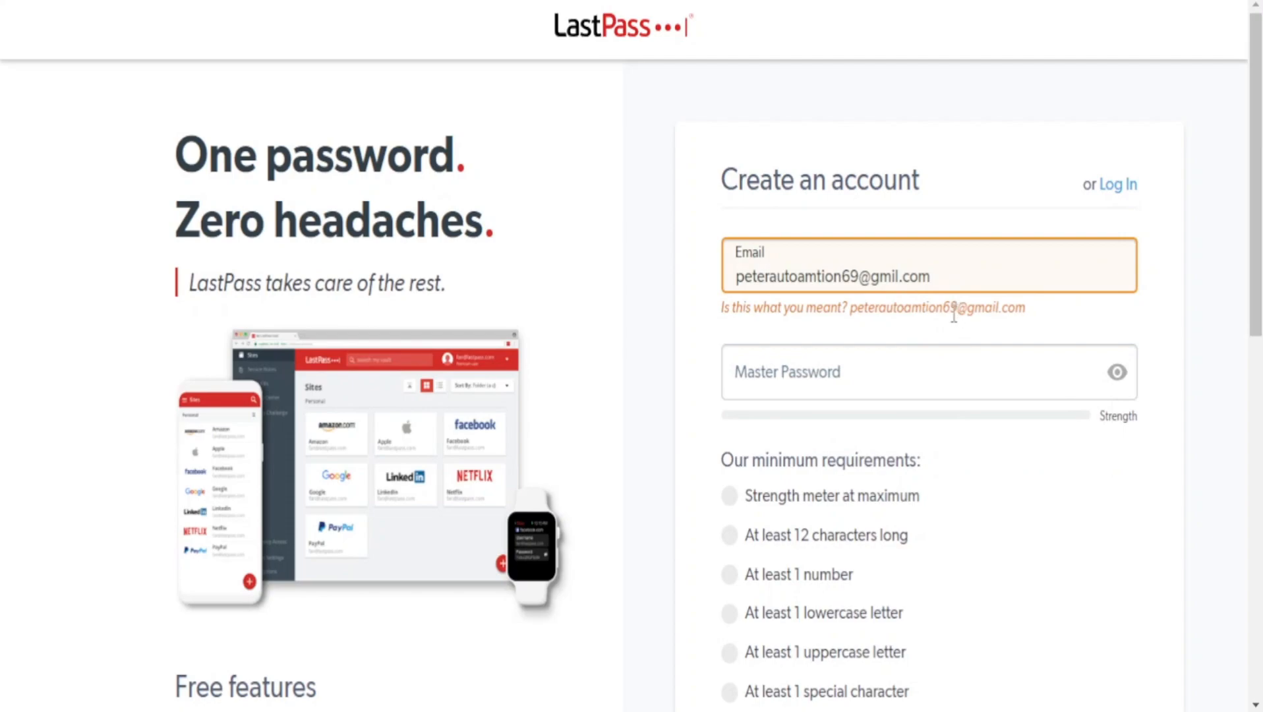
click(818, 277)
text(a)
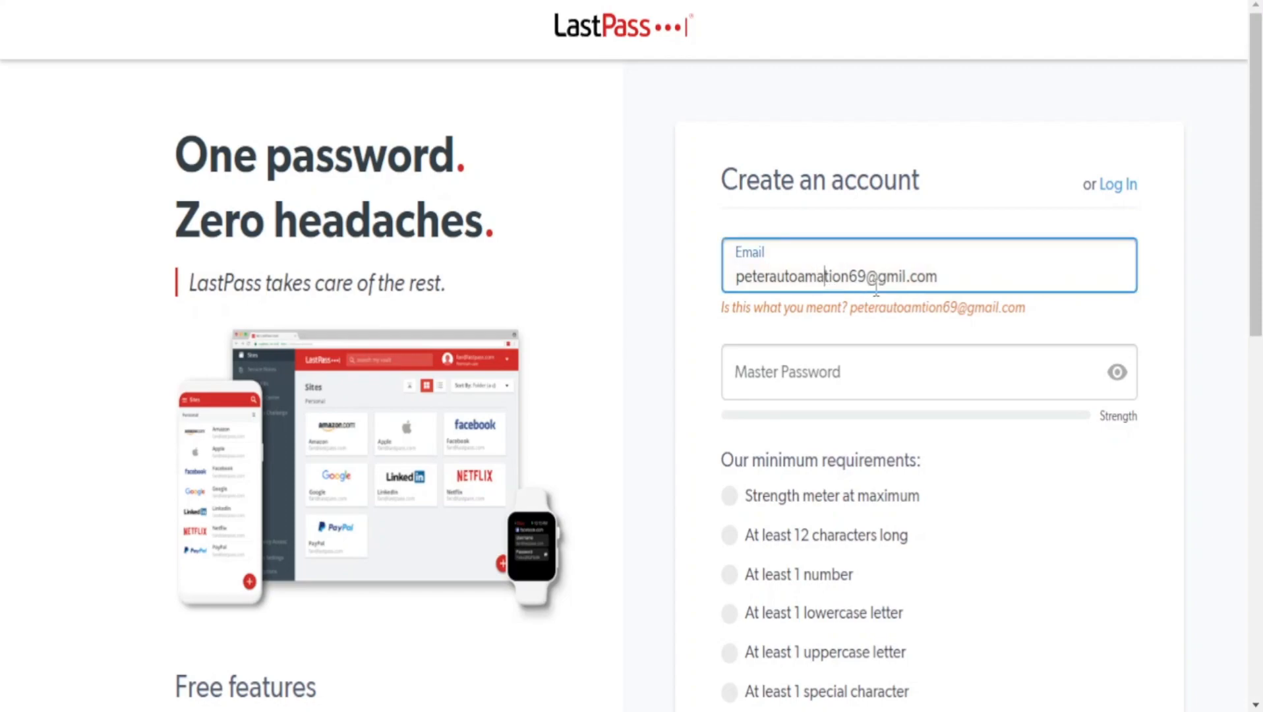
click(1078, 322)
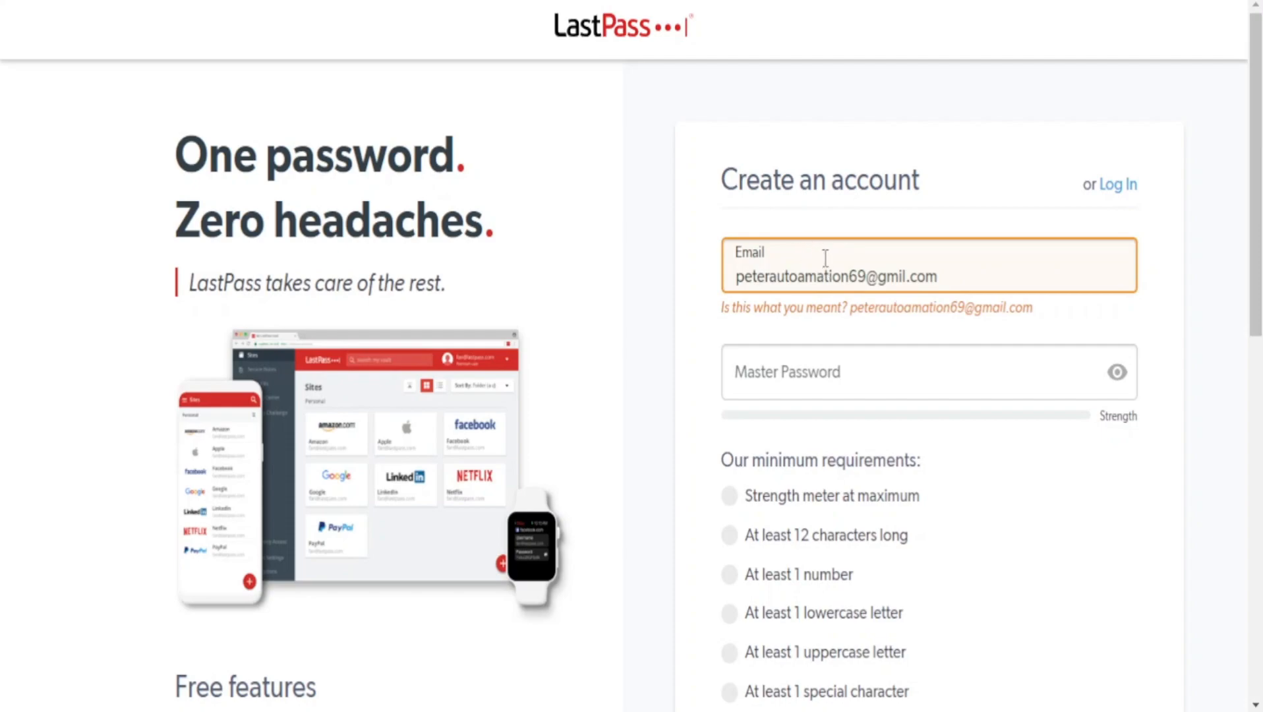
click(805, 277)
key(BackSpace)
click(929, 218)
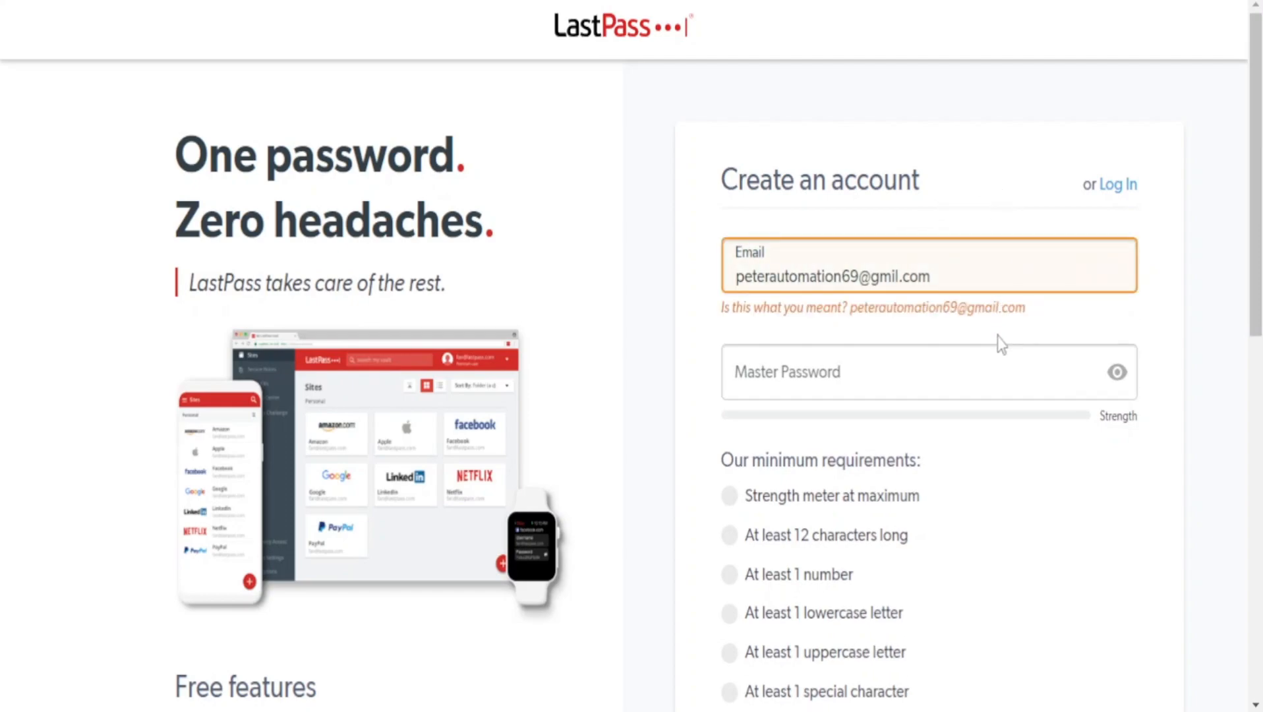
Correct the misspelled Gmail domain in the account's e-mail address.
click(896, 280)
text(a)
key(BackSpace)
key(BackSpace)
key(BackSpace)
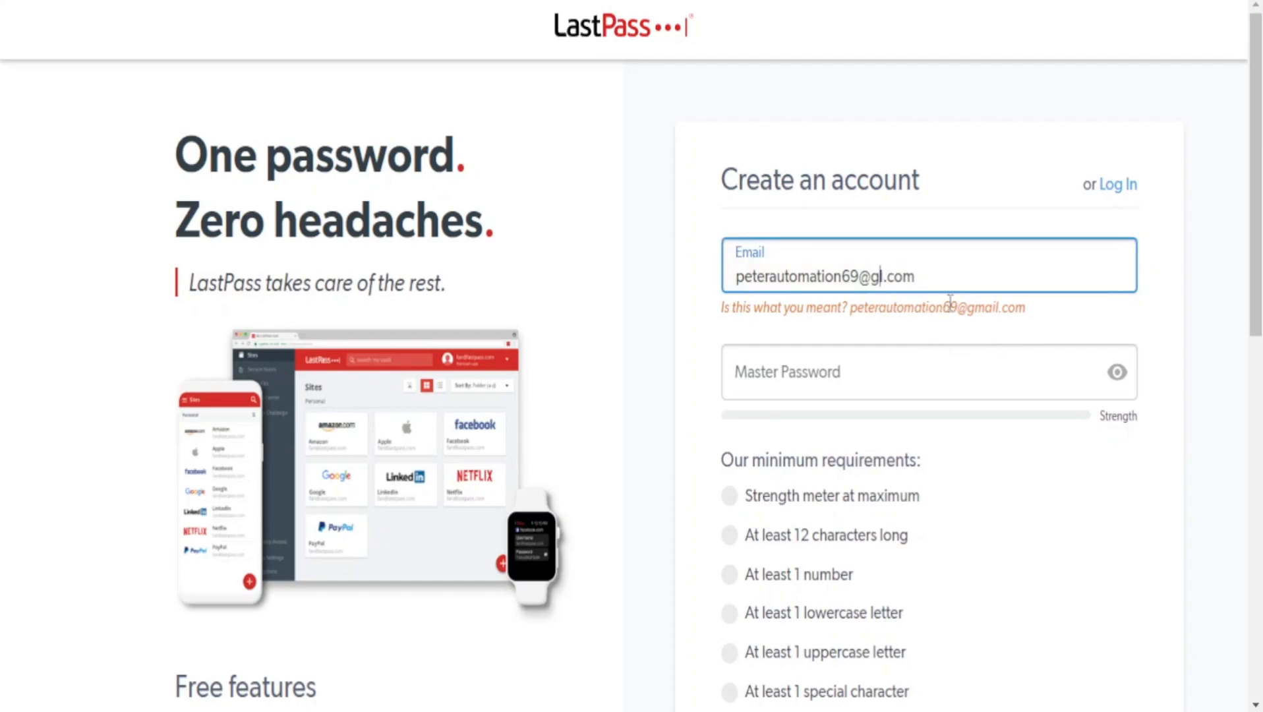
text(mai)
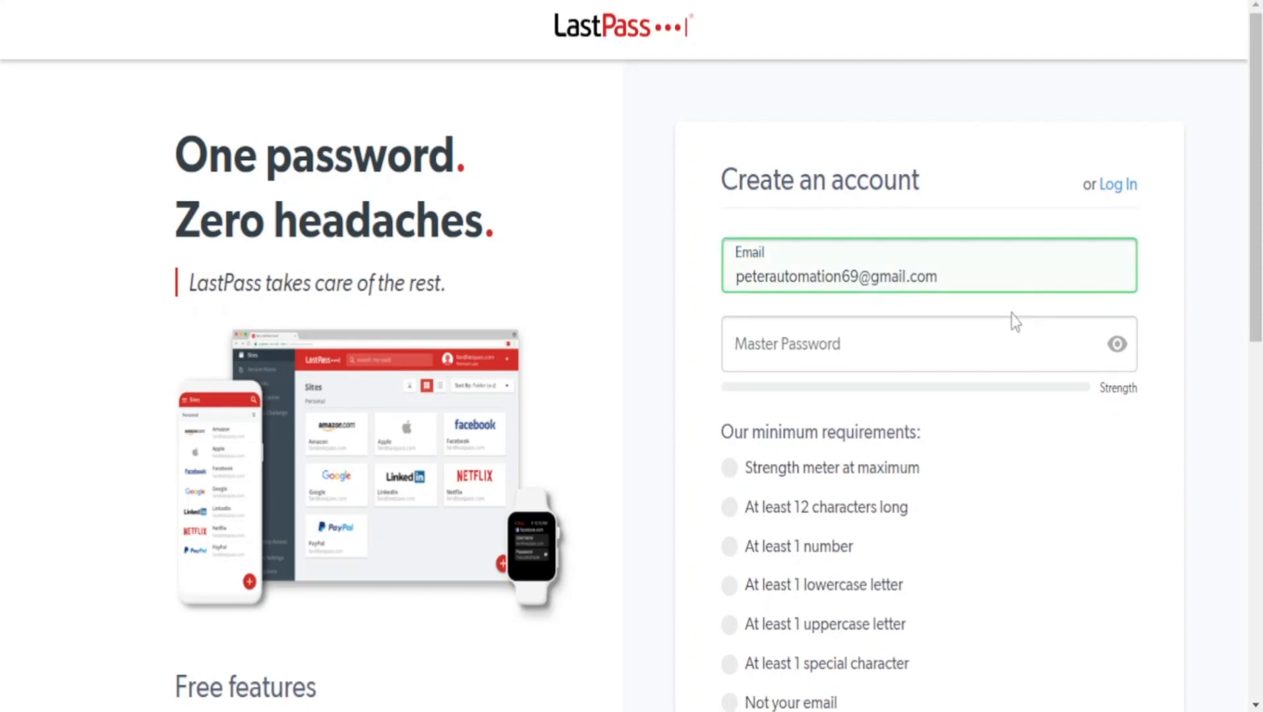
Enter the master password for the new account.
click(943, 321)
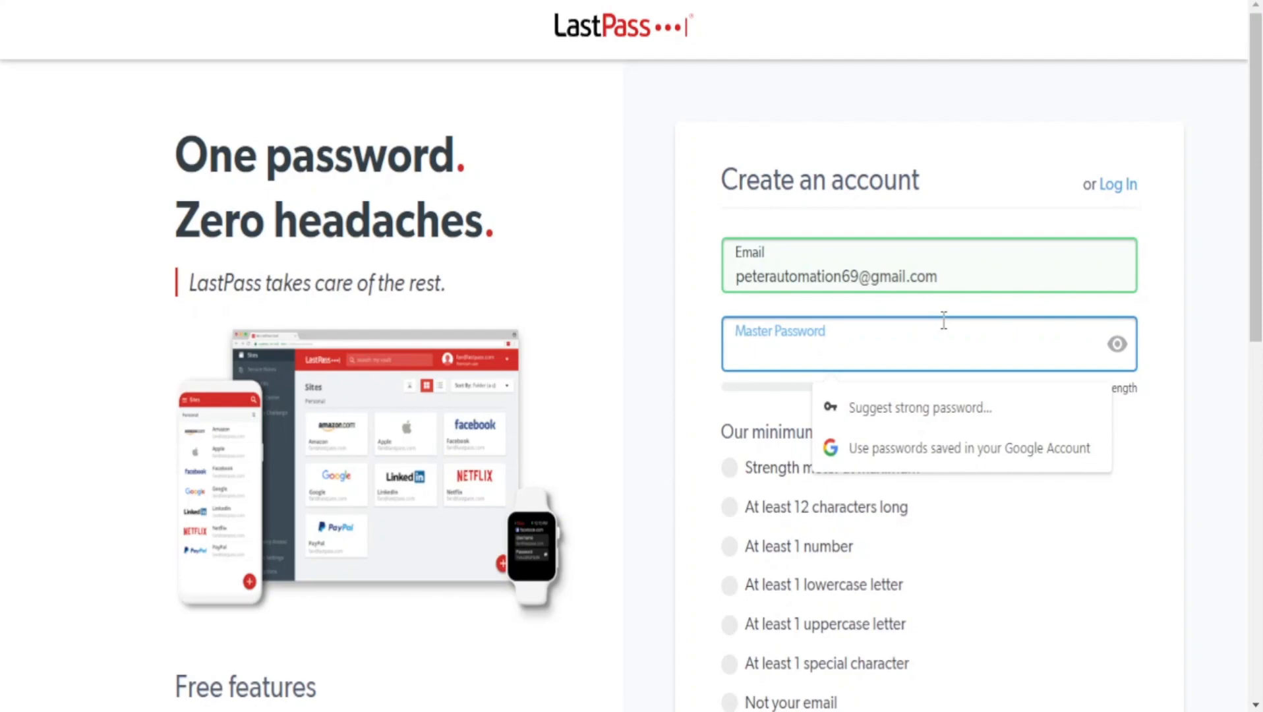
click(1181, 216)
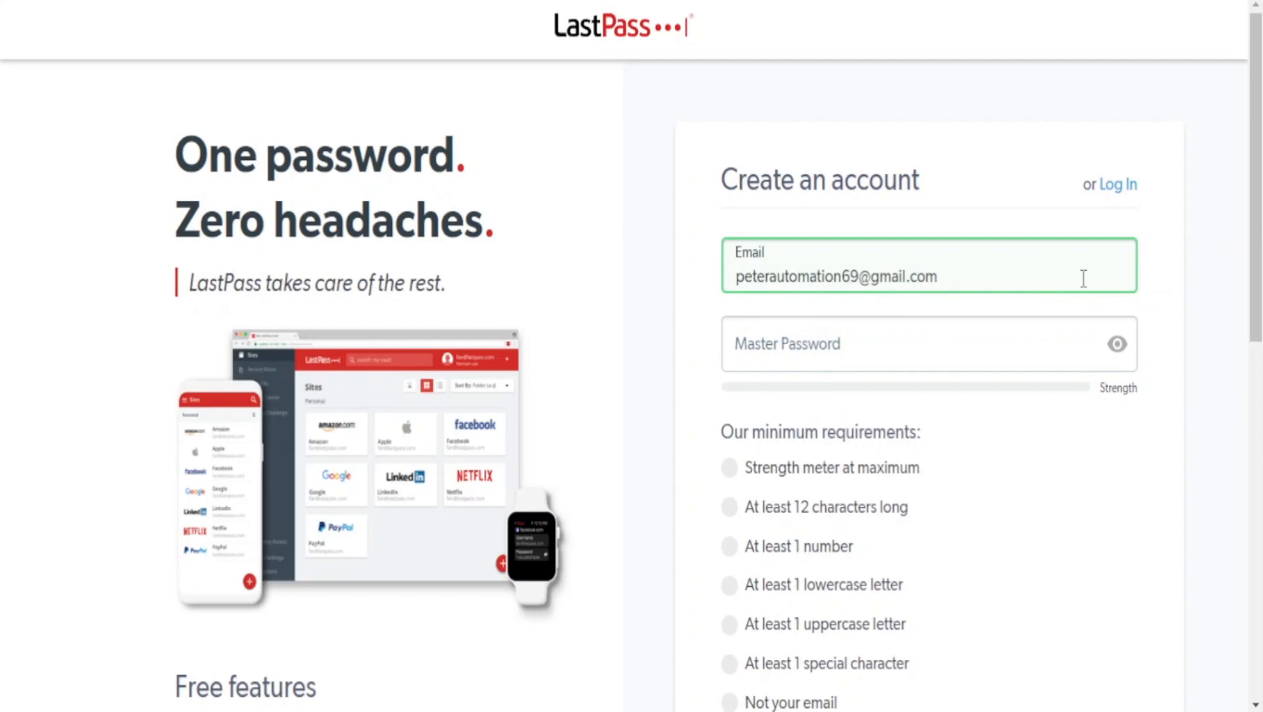
scroll(965, 360, down, 3)
scroll(968, 363, up, 3)
click(952, 350)
text(•••••••••••••)
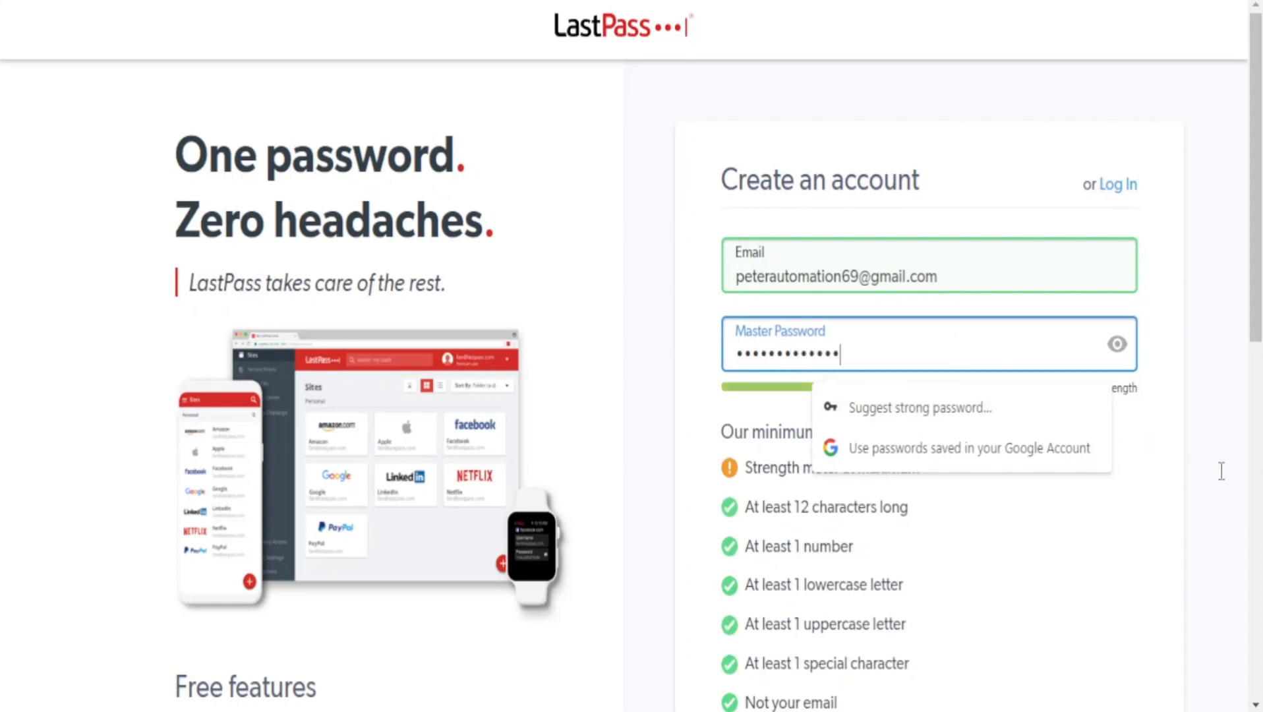
Check the master password against the strength meter, the minimum requirements and the password advice.
click(1109, 562)
scroll(1085, 496, down, 5)
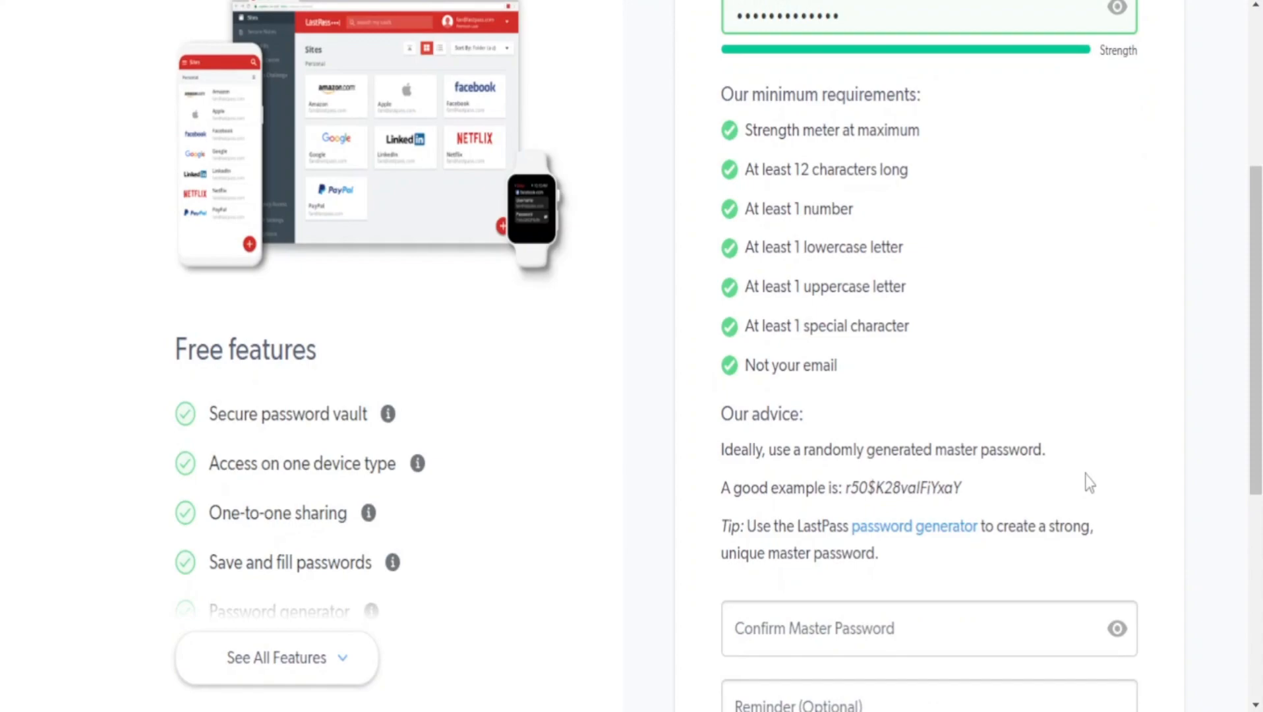
scroll(1089, 483, up, 2)
double_click(901, 124)
click(911, 216)
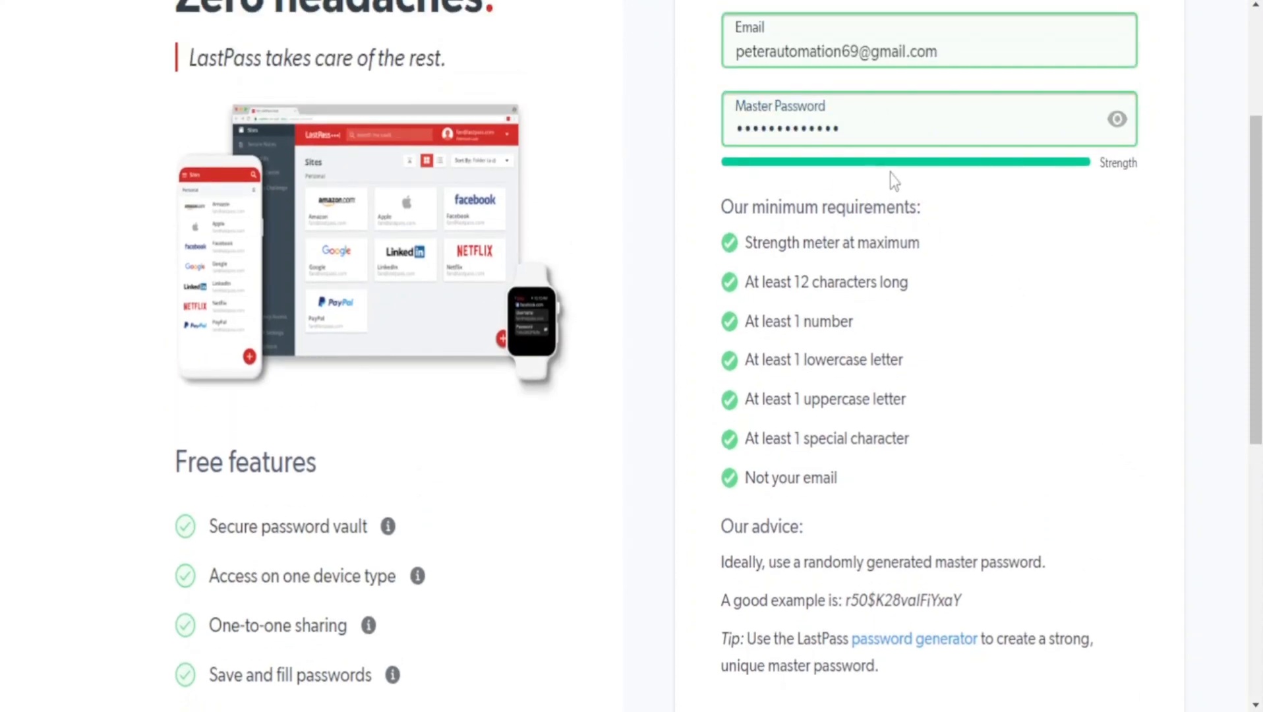
double_click(855, 120)
click(939, 225)
scroll(1114, 165, down, 8)
scroll(1038, 243, up, 3)
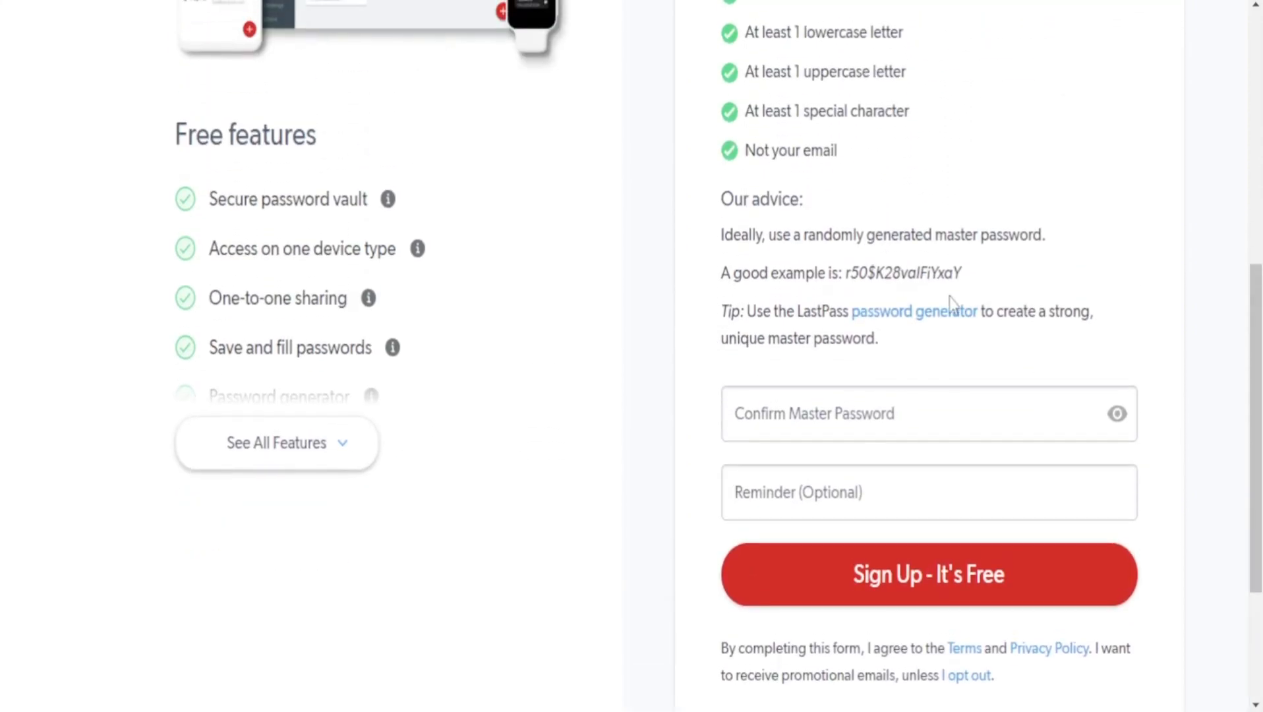
Repeat the master password in the Confirm Master Password field.
click(857, 403)
text(•••••••••••)
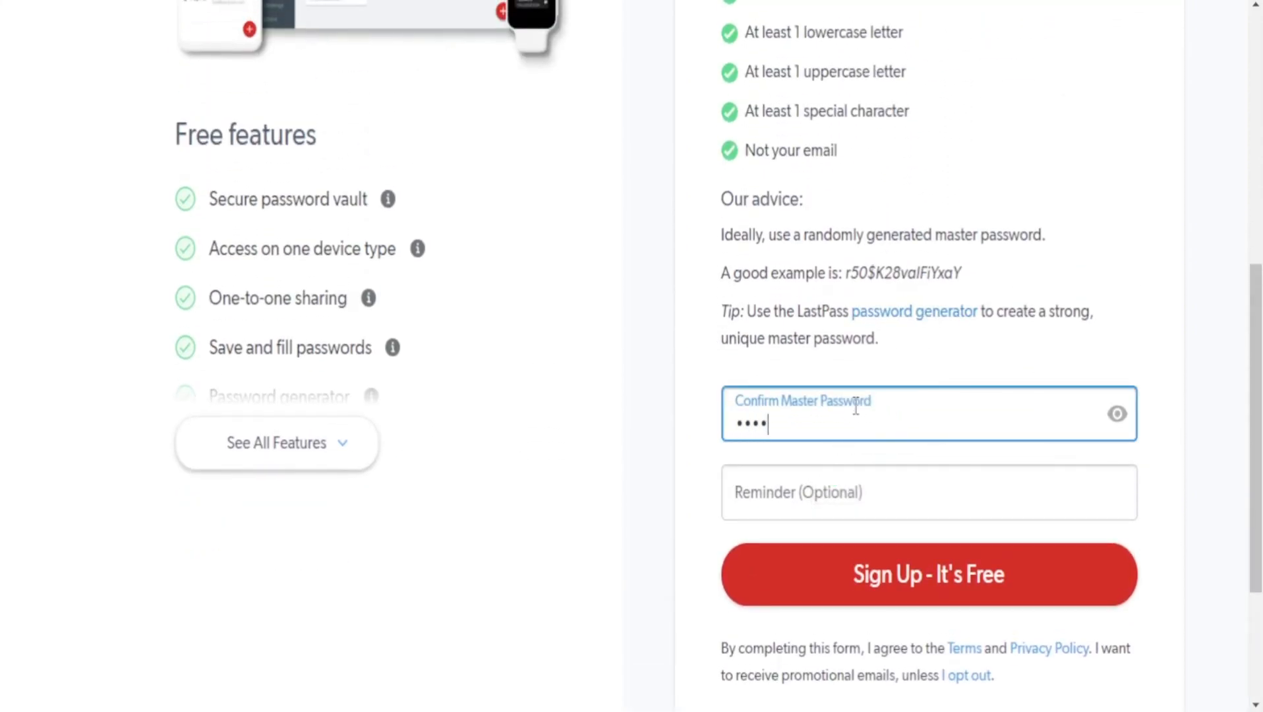
text(••)
Enter "no" as the optional password reminder and submit the sign-up form.
click(853, 478)
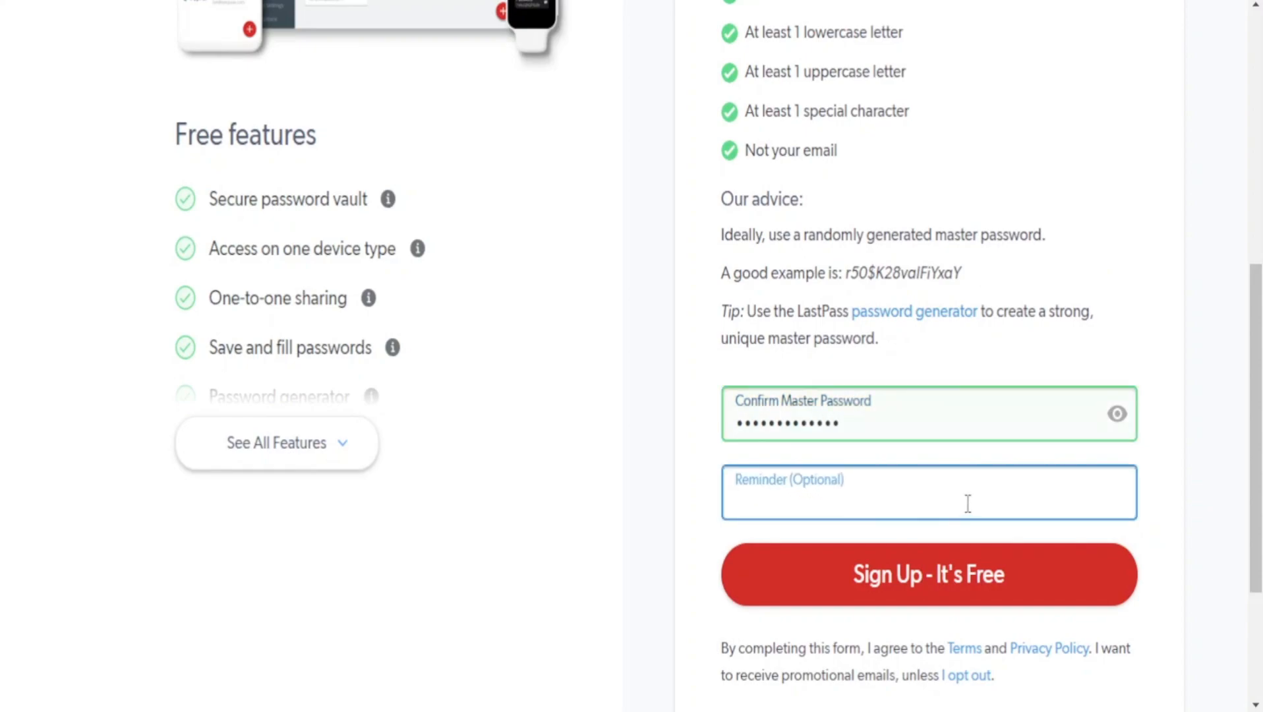
click(586, 484)
click(837, 499)
text(no)
key(Return)
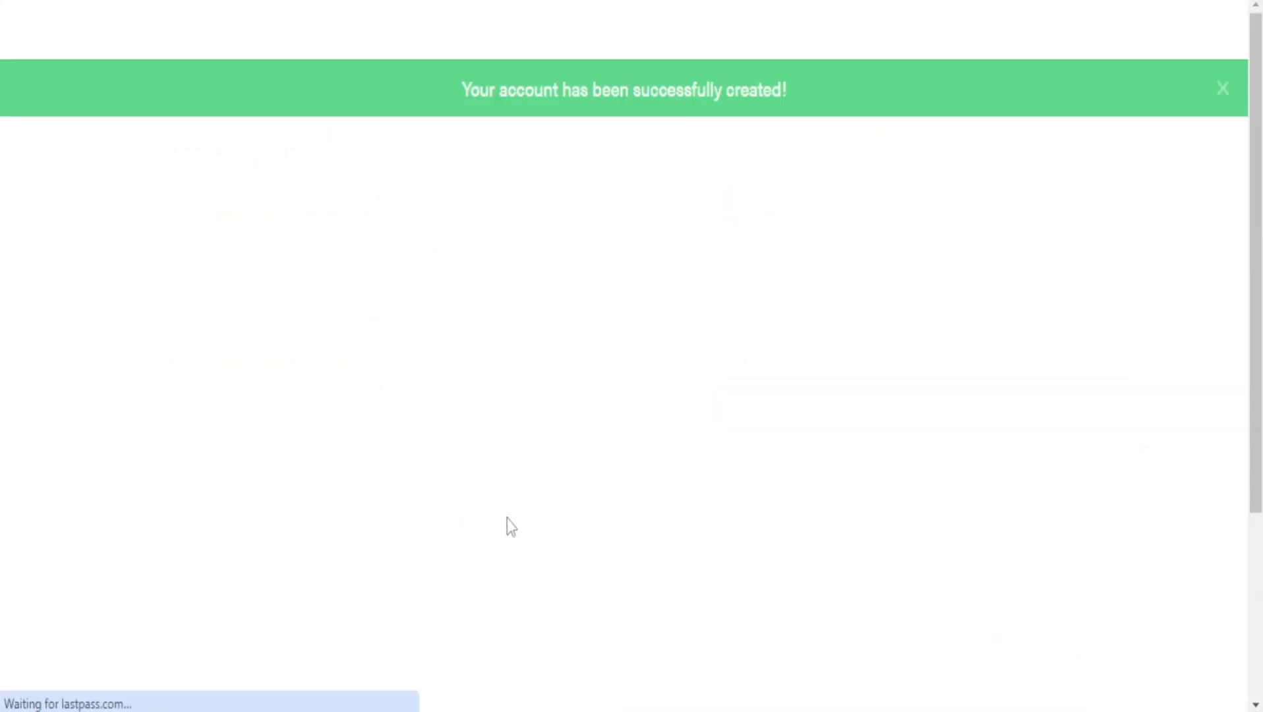
Dismiss the browser's offer to save the new account's password.
scroll(778, 461, down, 3)
scroll(774, 468, up, 3)
scroll(759, 458, down, 3)
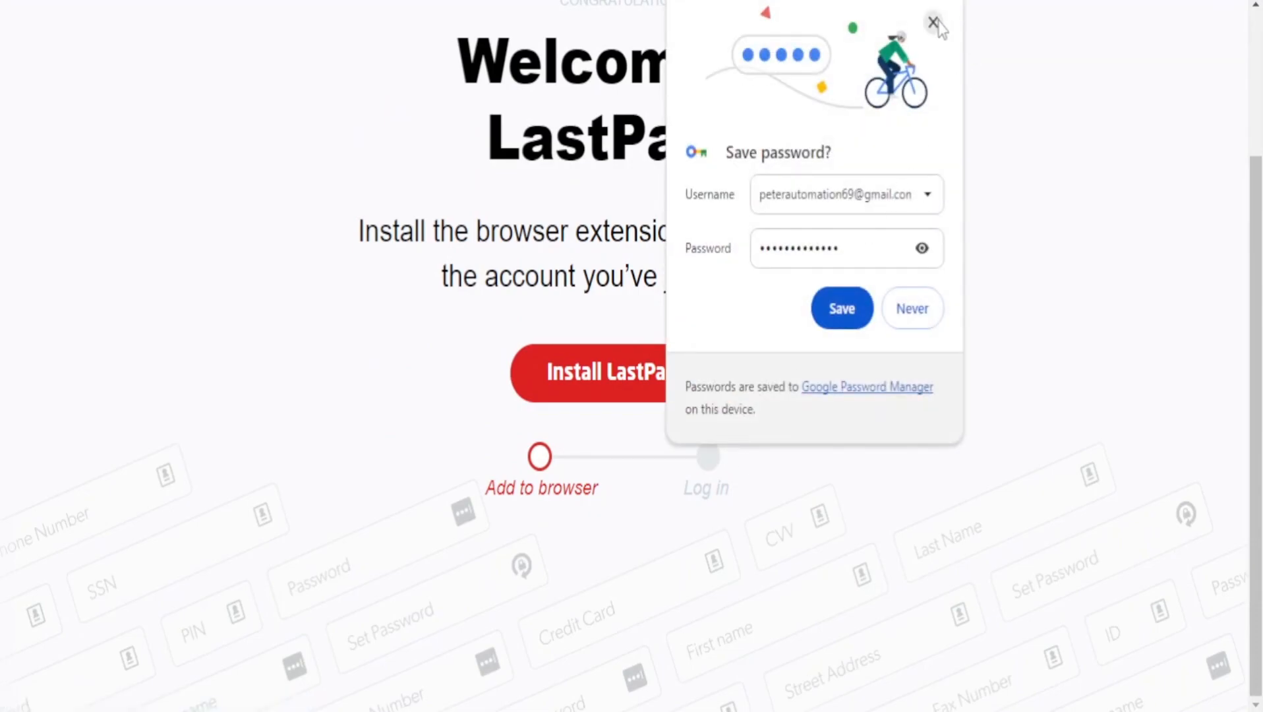
click(934, 20)
Install the LastPass: Free Password Manager extension from the Chrome Web Store.
click(638, 389)
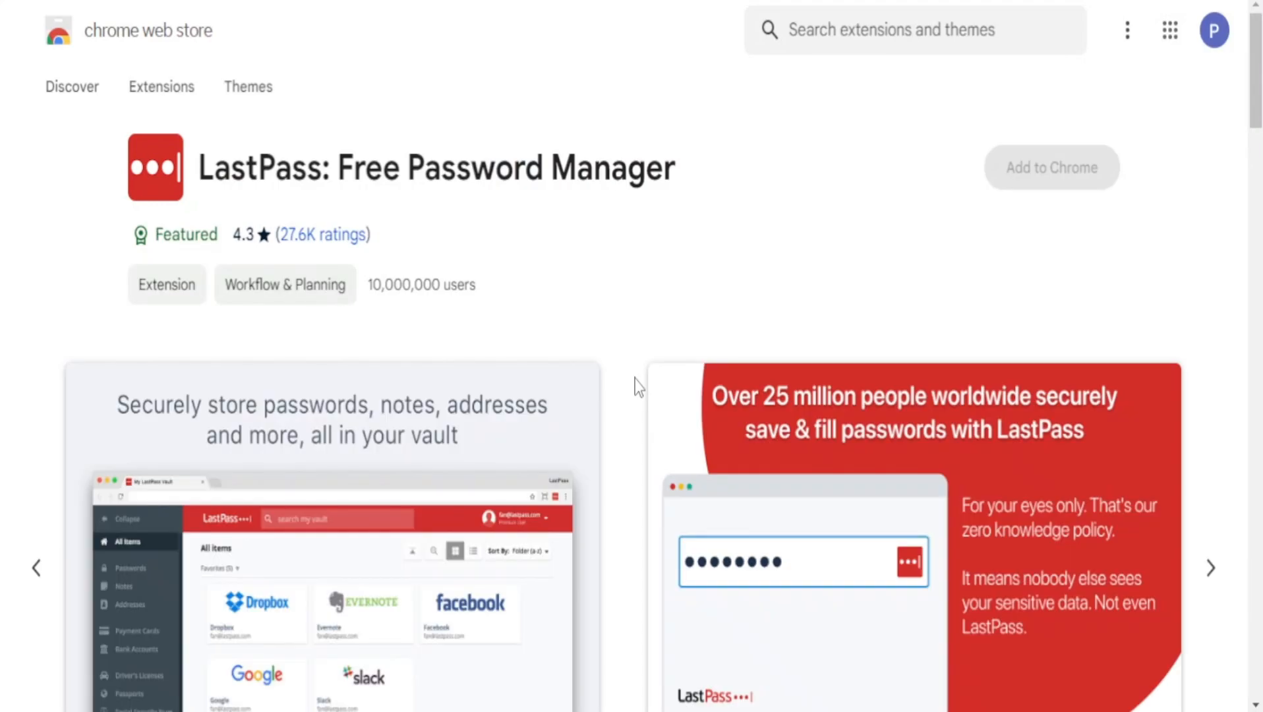
click(995, 174)
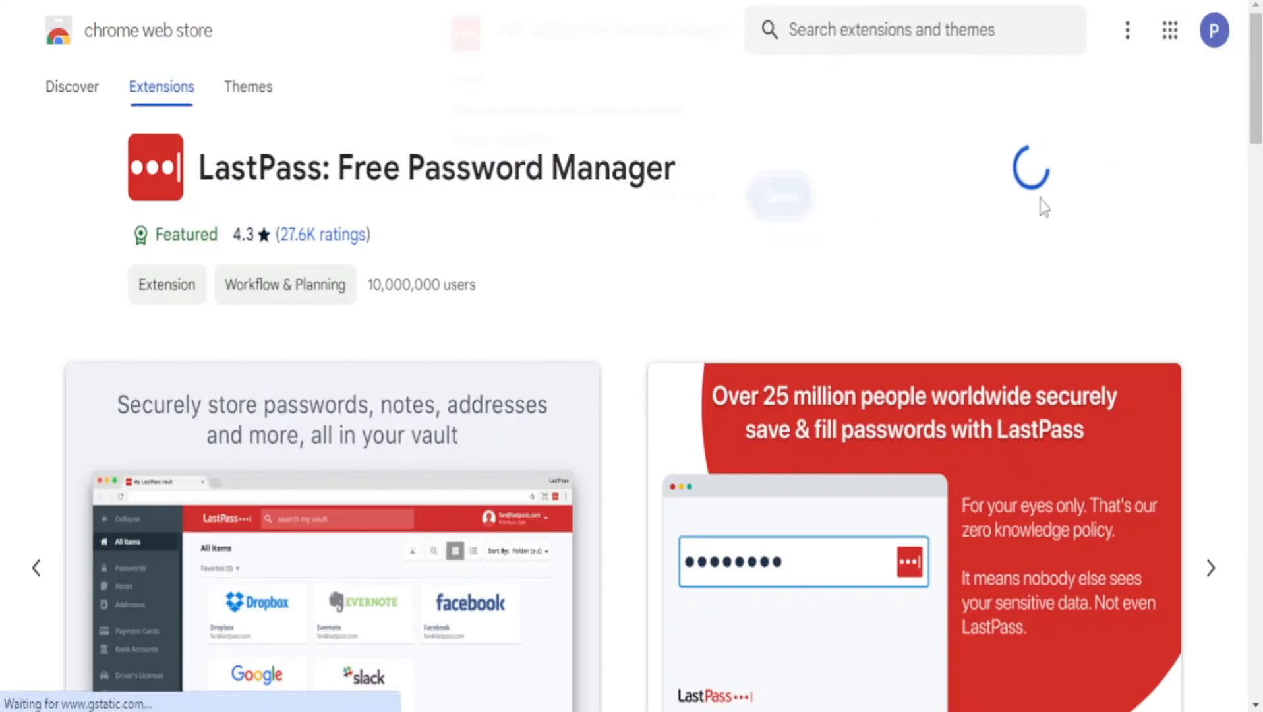
click(692, 201)
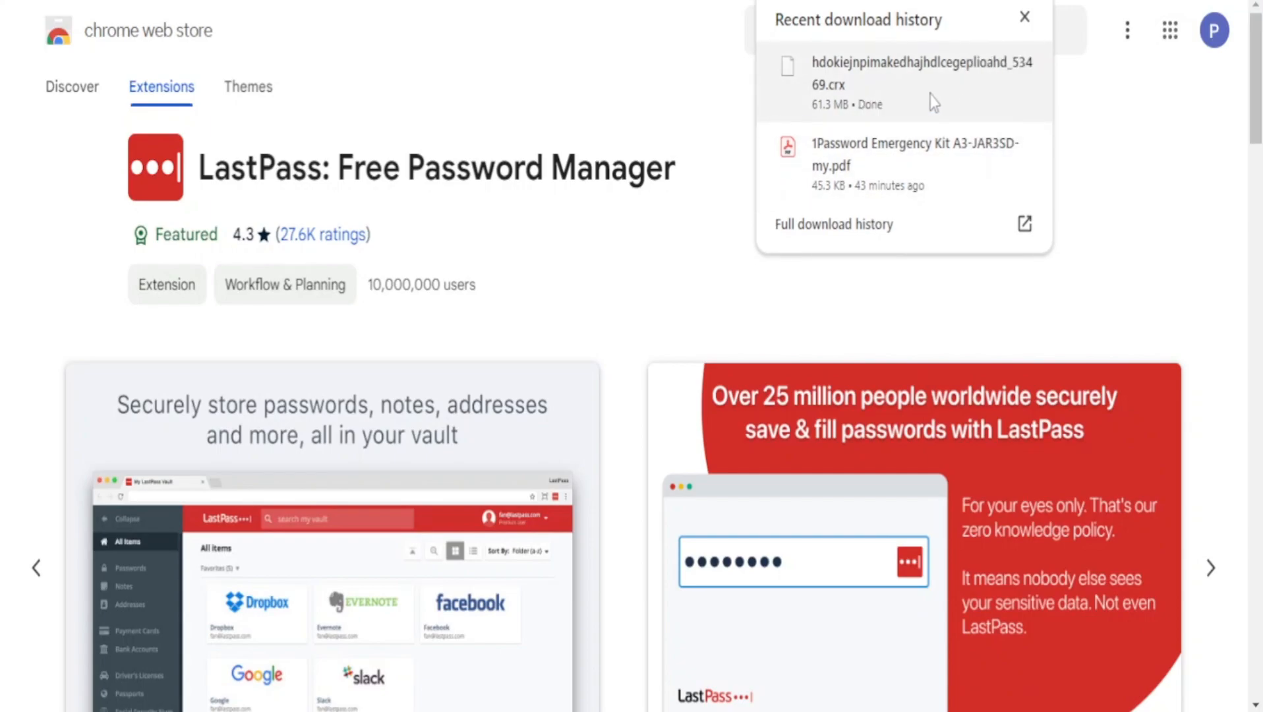
mouse_move(924, 146)
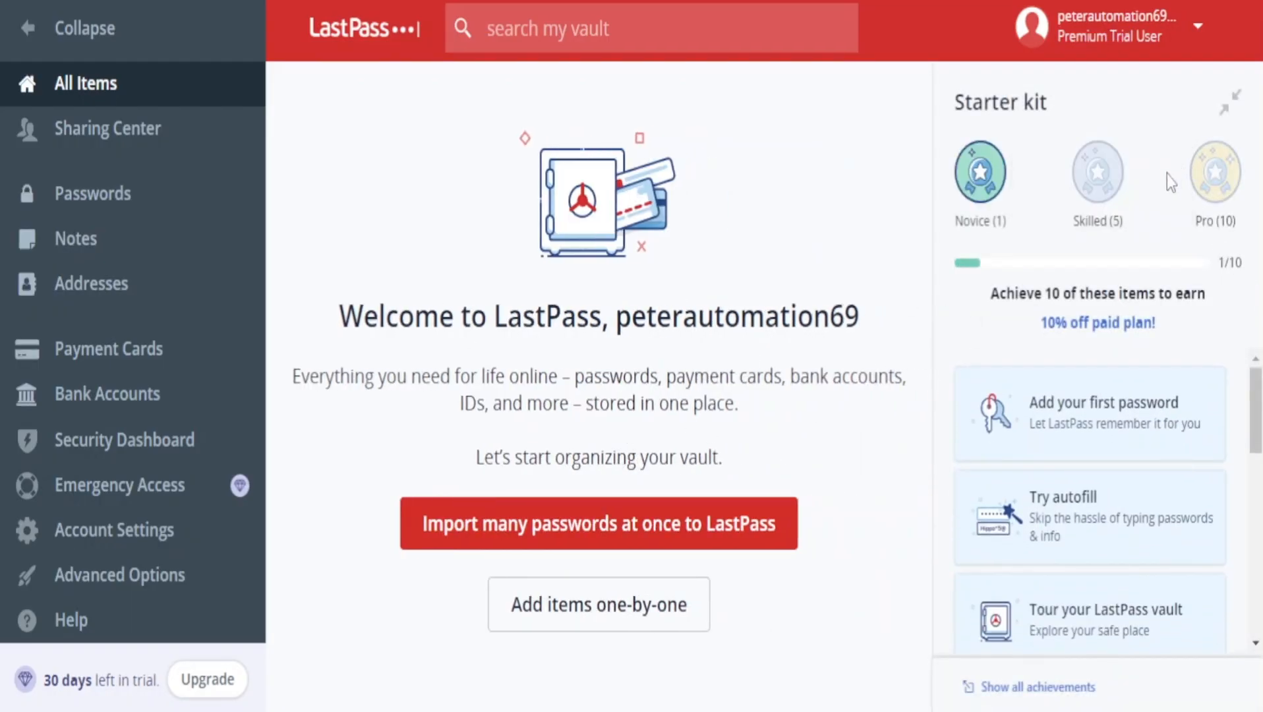
Look through the Starter kit achievements in the vault and collapse the Starter kit.
scroll(1105, 521, down, 5)
scroll(1101, 515, up, 5)
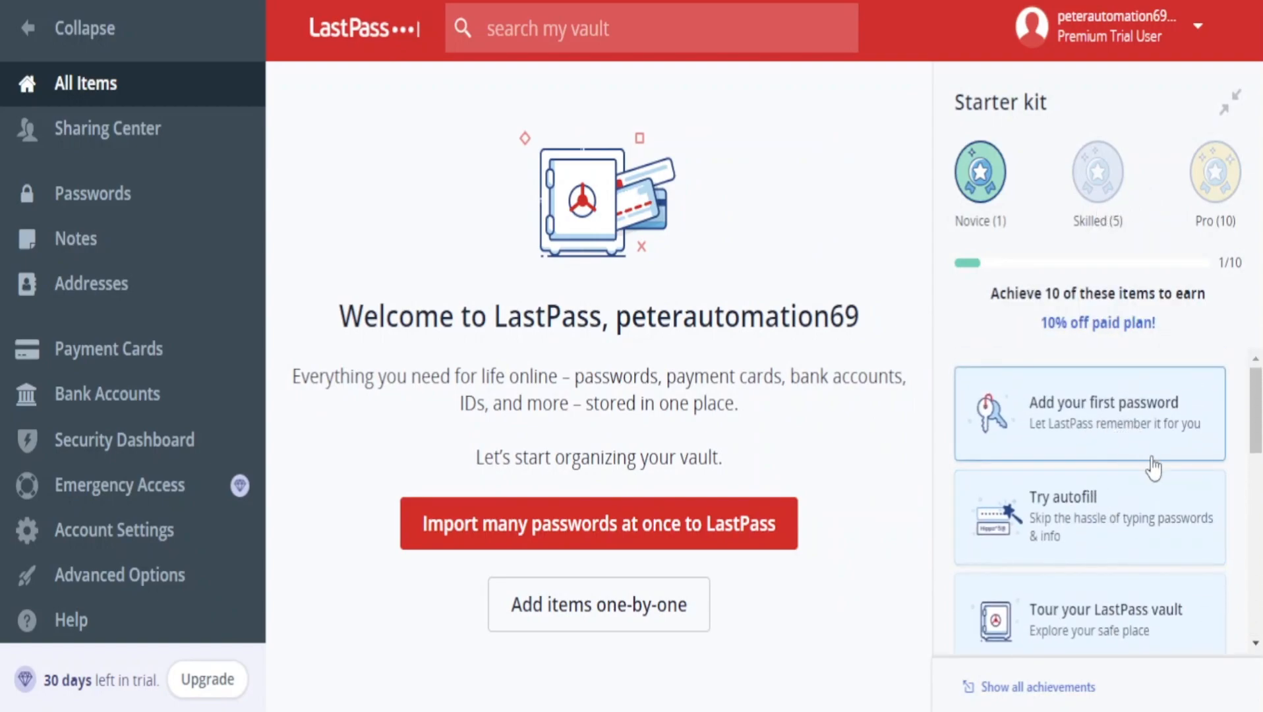
scroll(1144, 503, down, 4)
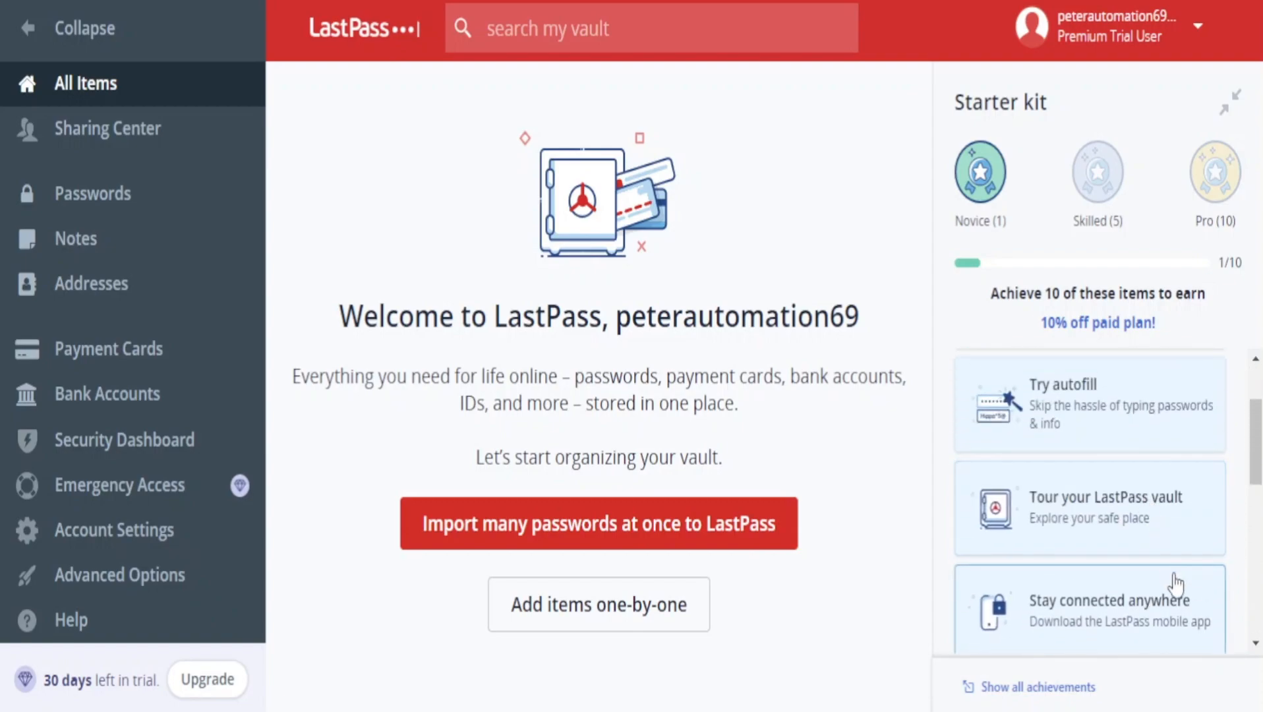
scroll(1180, 587, down, 1)
scroll(1176, 586, down, 3)
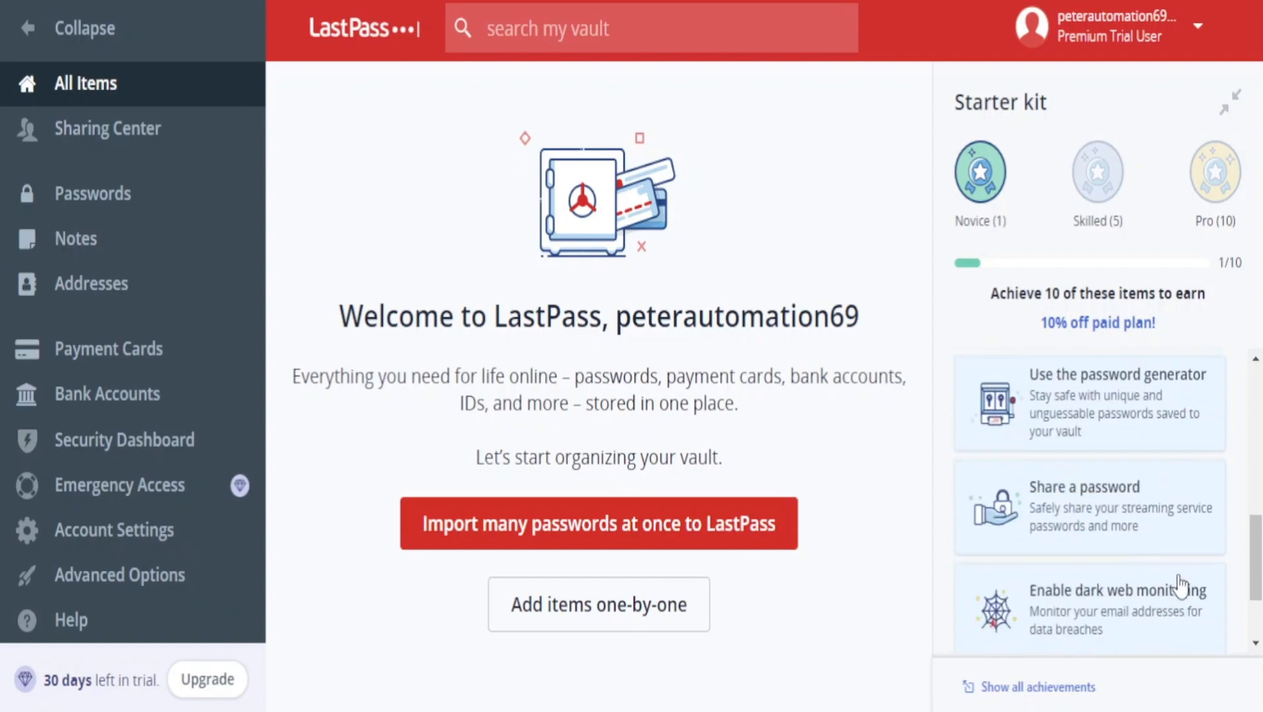
click(1229, 103)
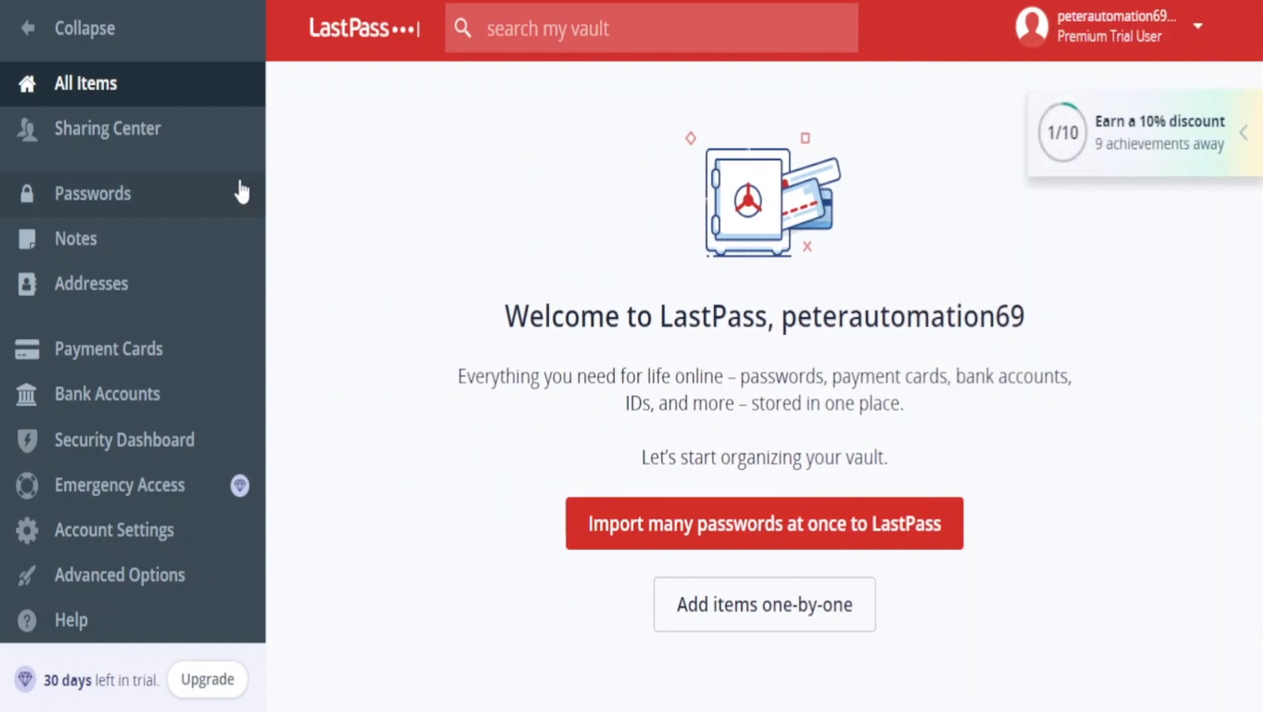
Start adding a single new item of the Password type to the vault.
click(831, 608)
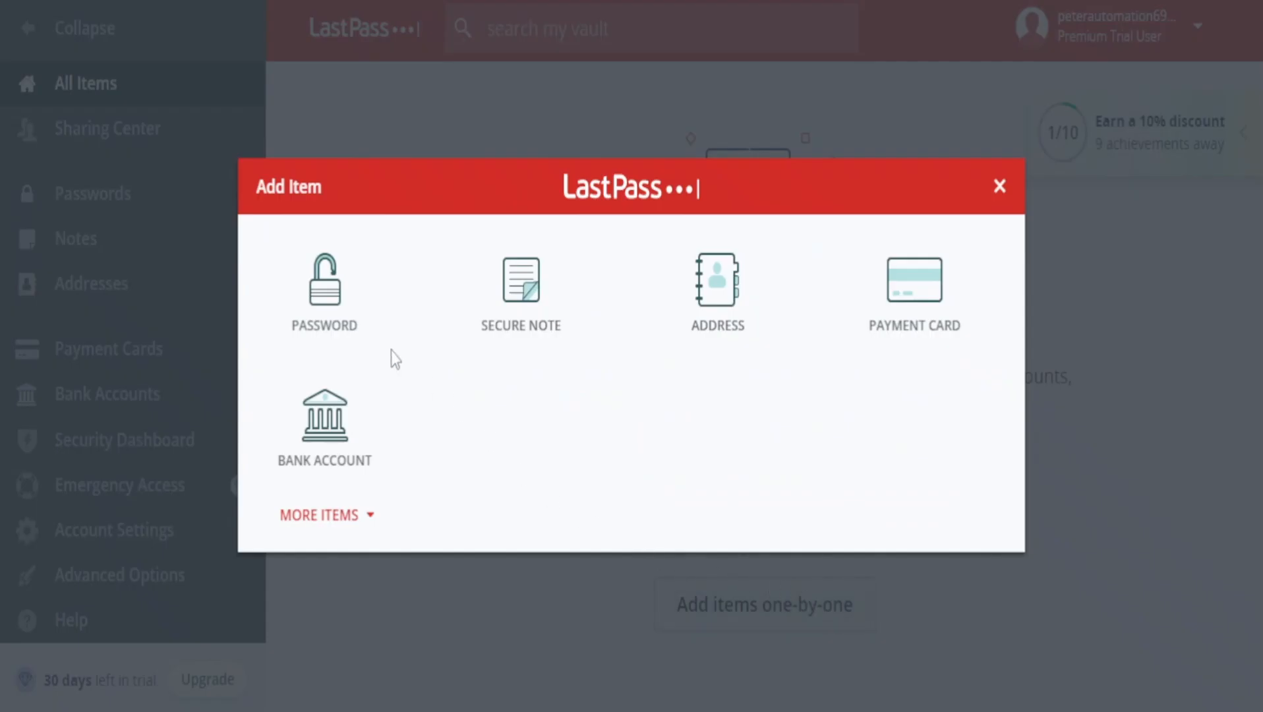
click(311, 322)
click(439, 156)
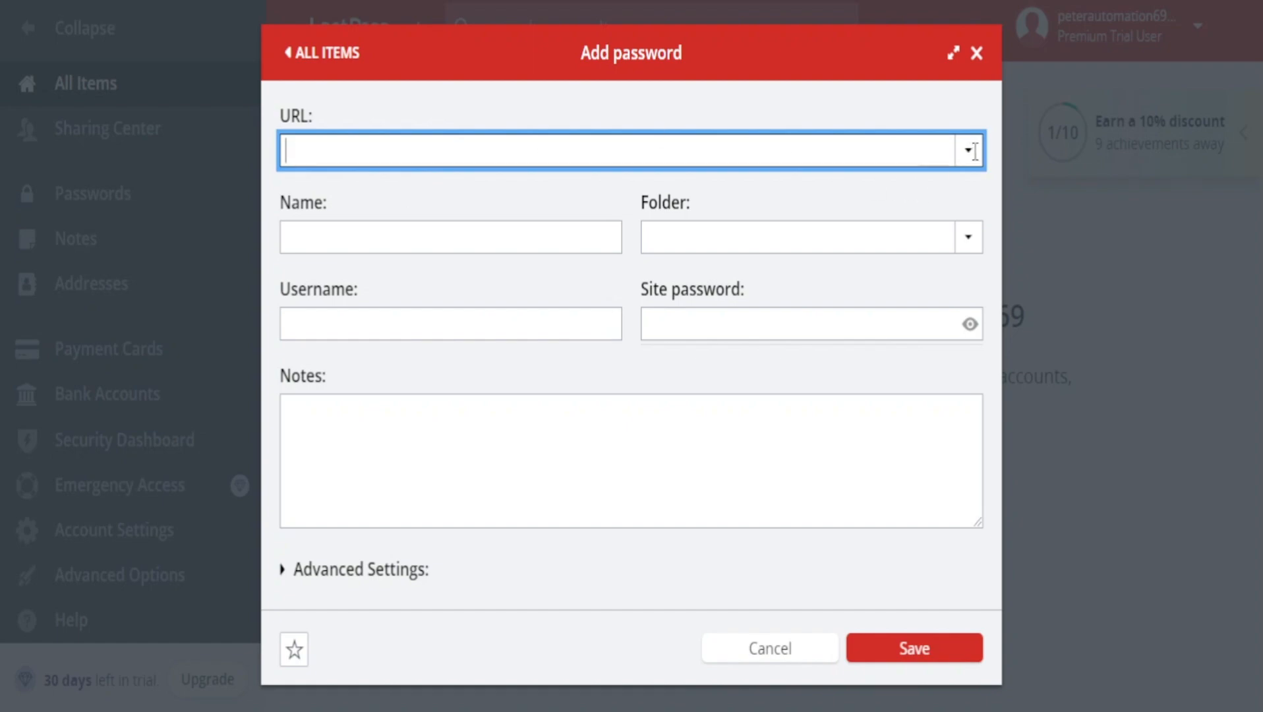
text(wor)
text(w.)
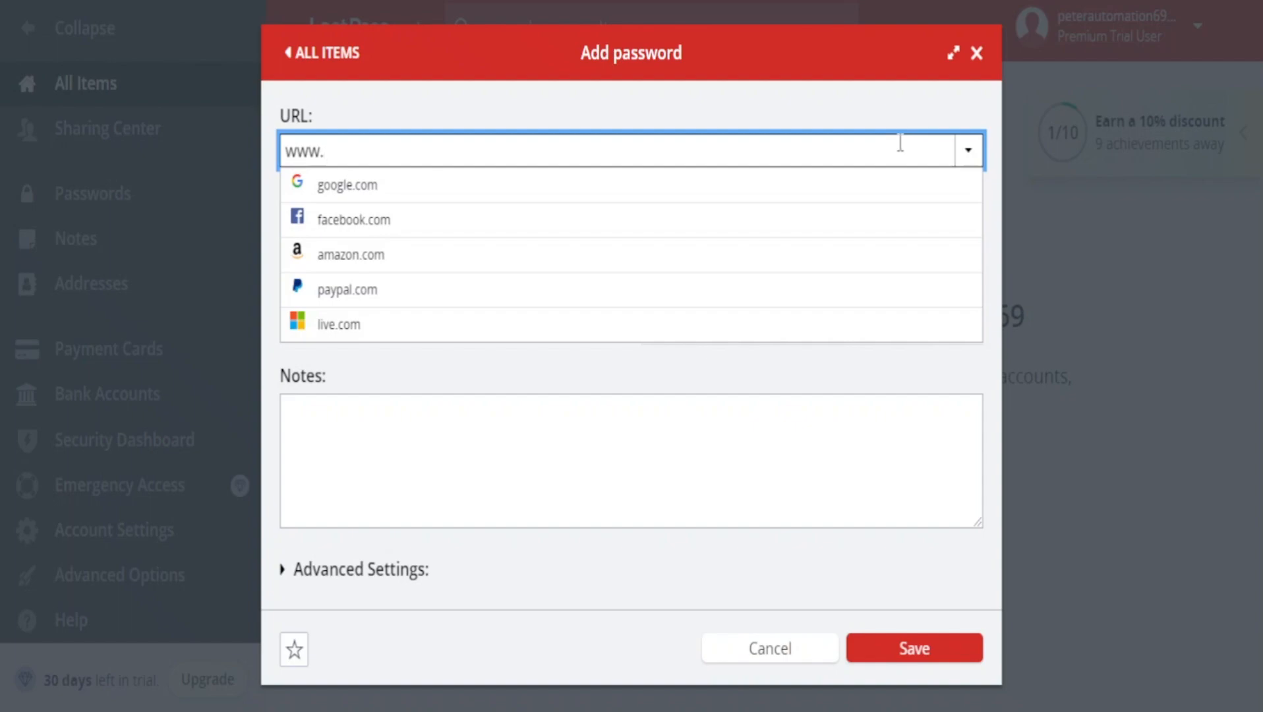
text(youtube.com)
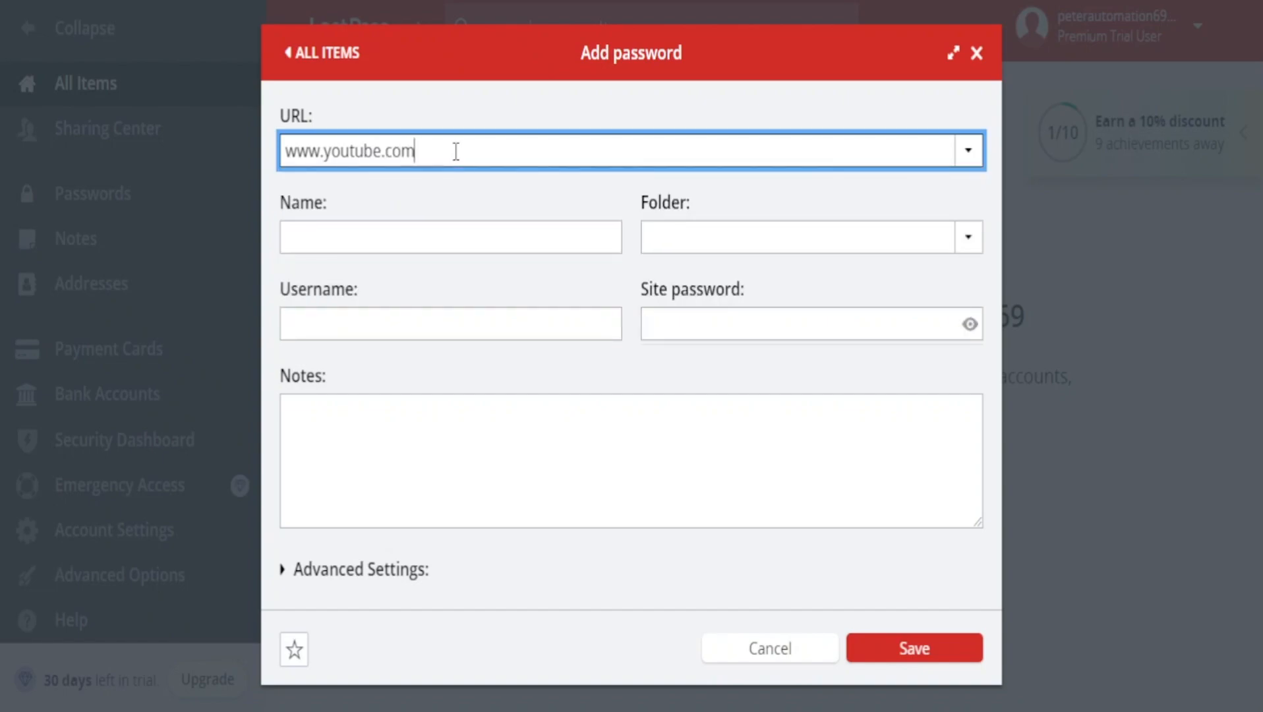
click(623, 173)
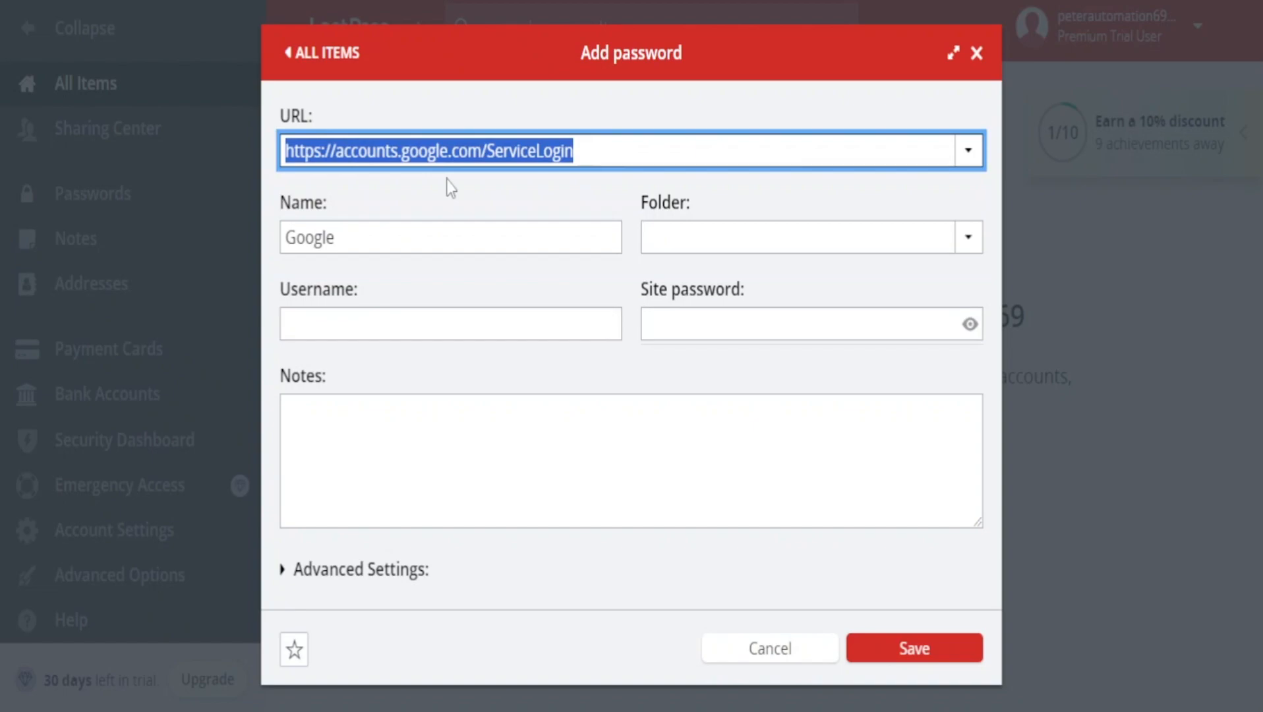
key(BackSpace)
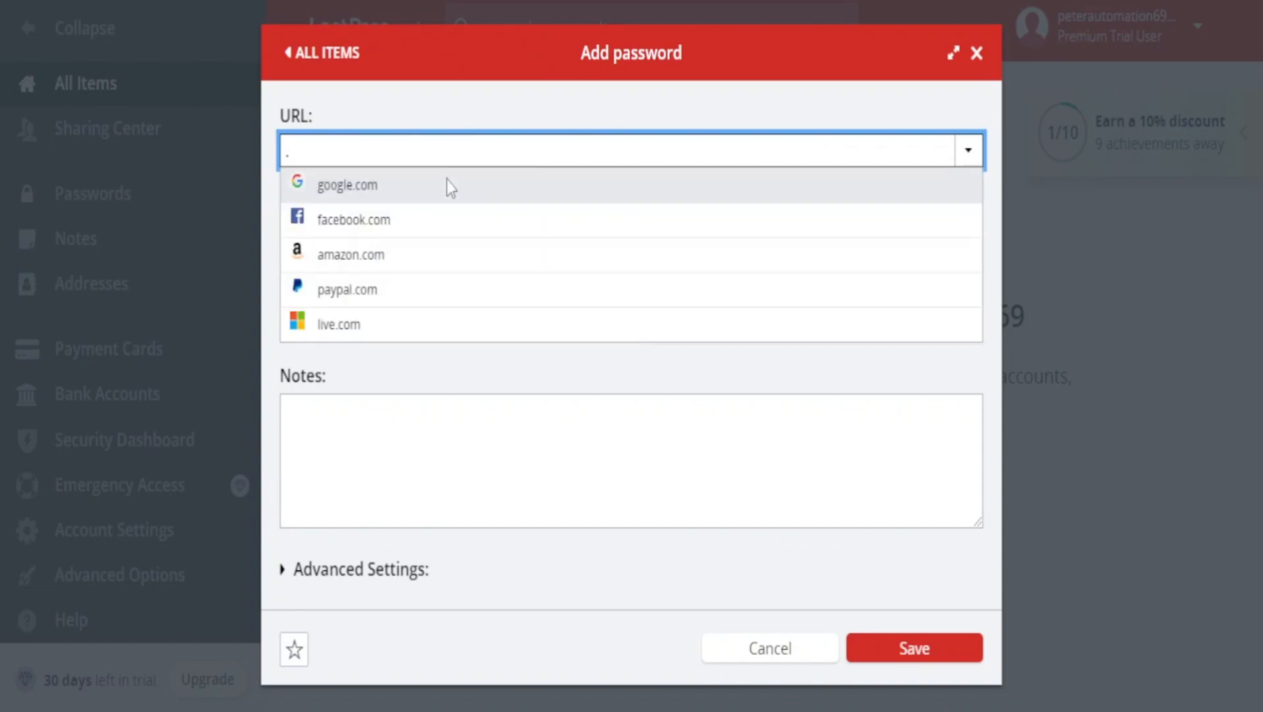
text(www.youtube)
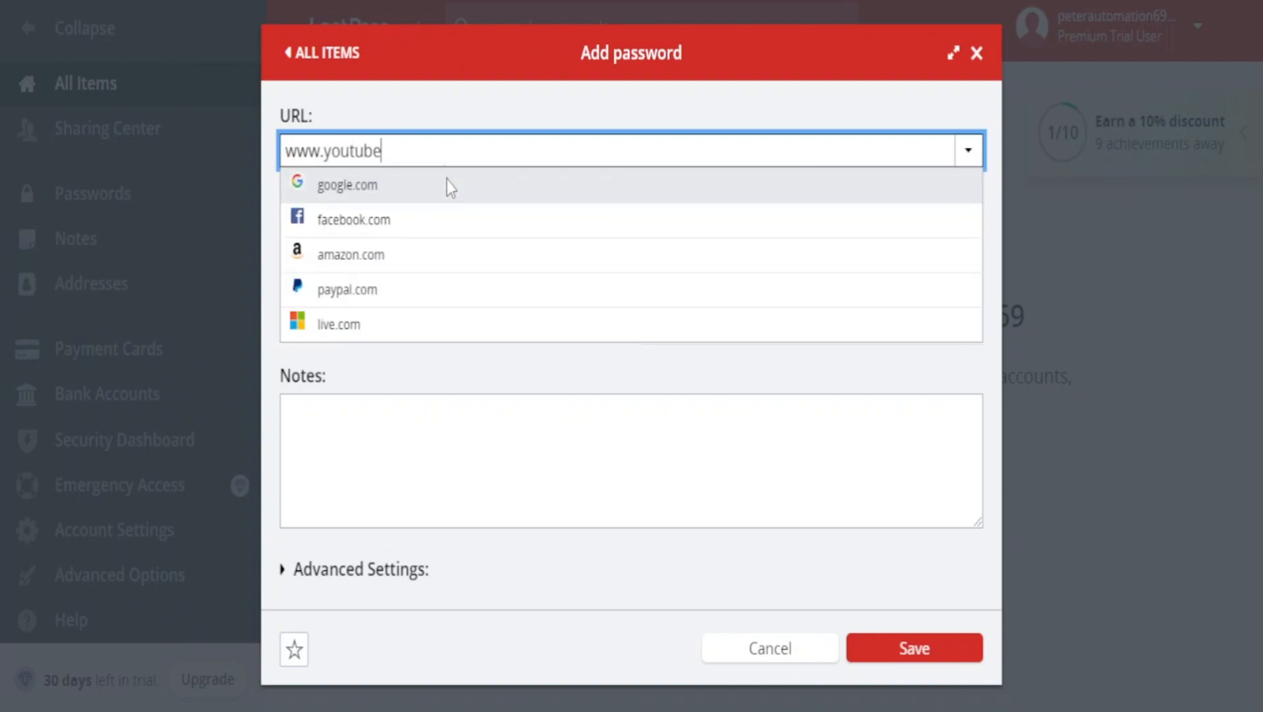
text(.com)
key(Return)
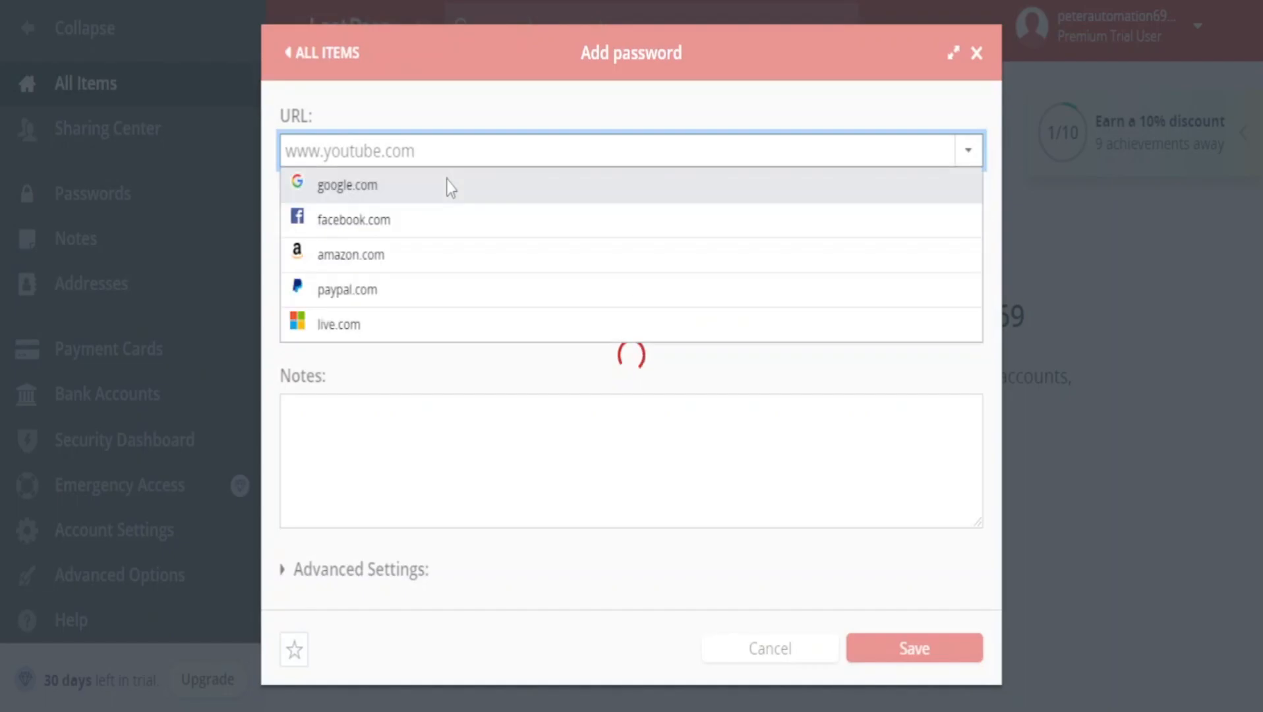
Open the new Google entry for editing and rename it to "Youtube login".
mouse_move(435, 260)
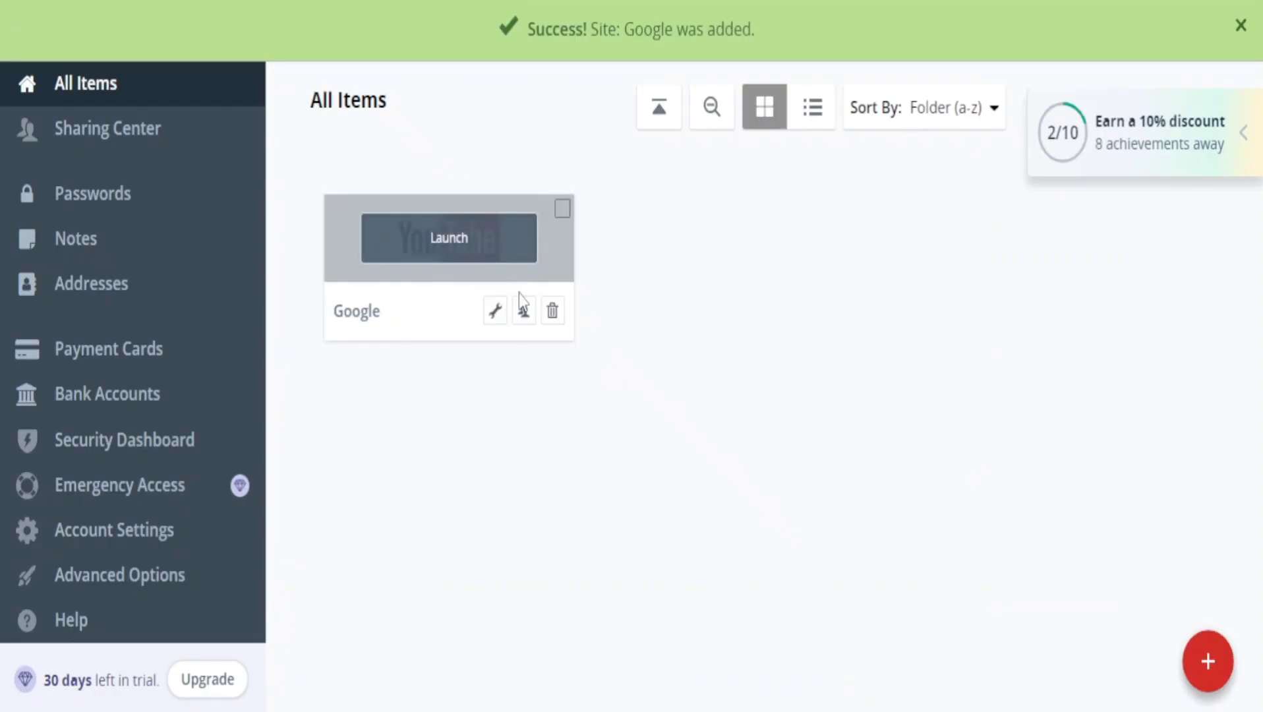
click(494, 310)
click(437, 212)
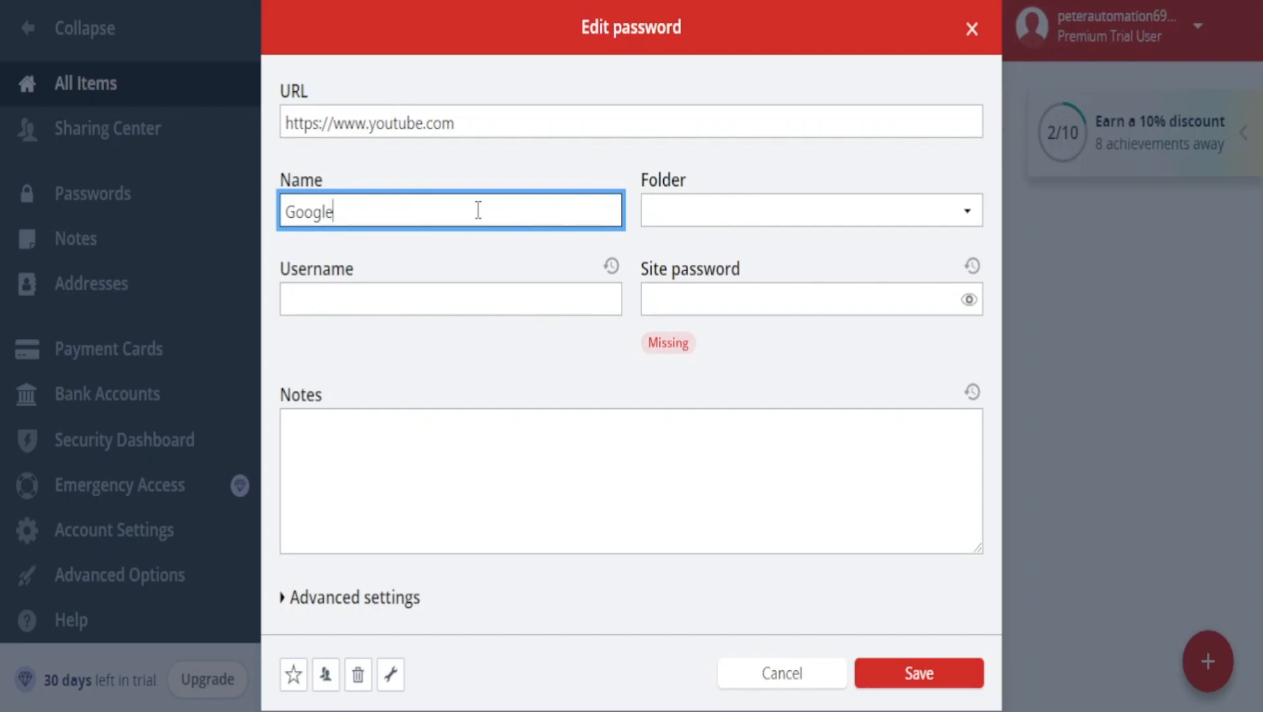
drag(476, 208, 14, 217)
double_click(445, 214)
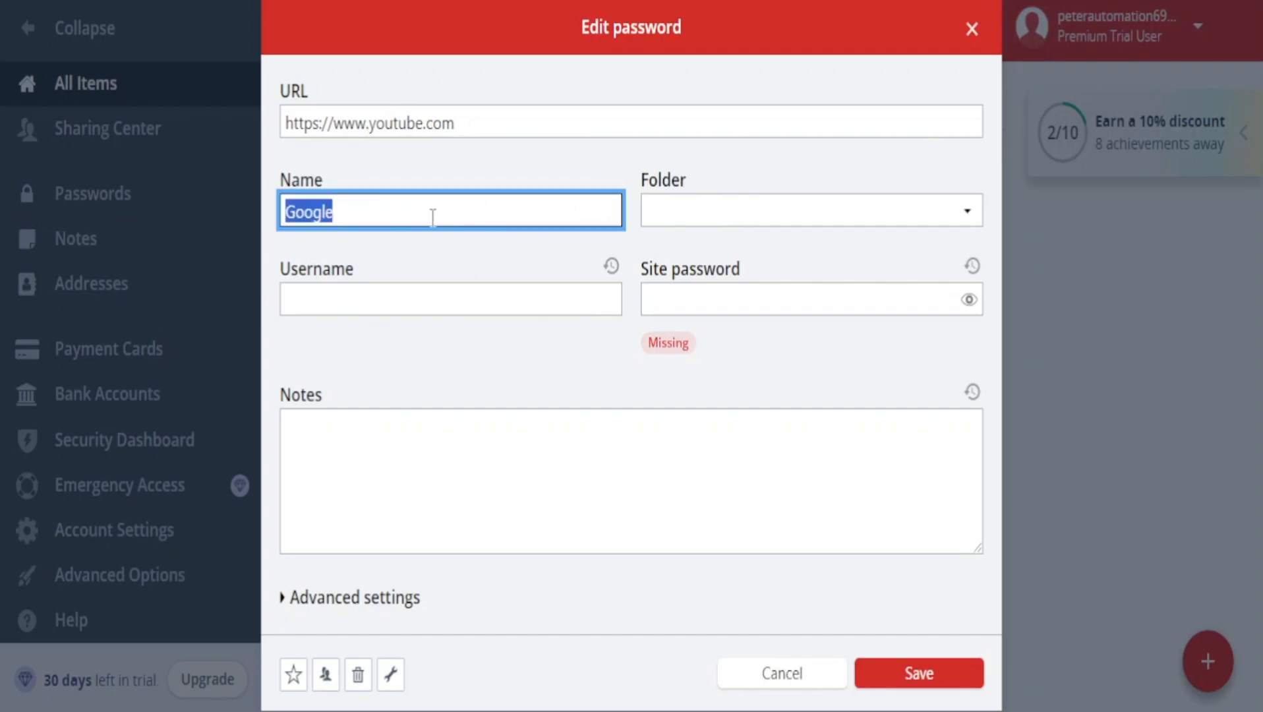
text(Youtube login)
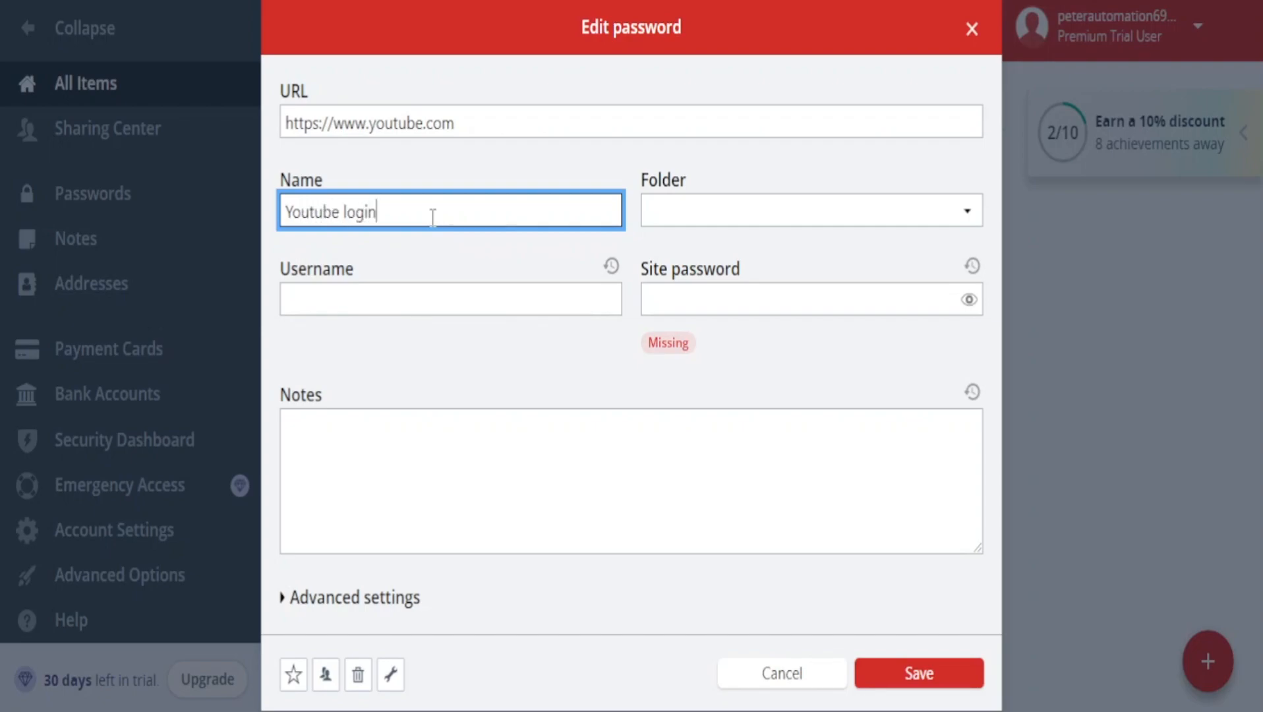
click(740, 204)
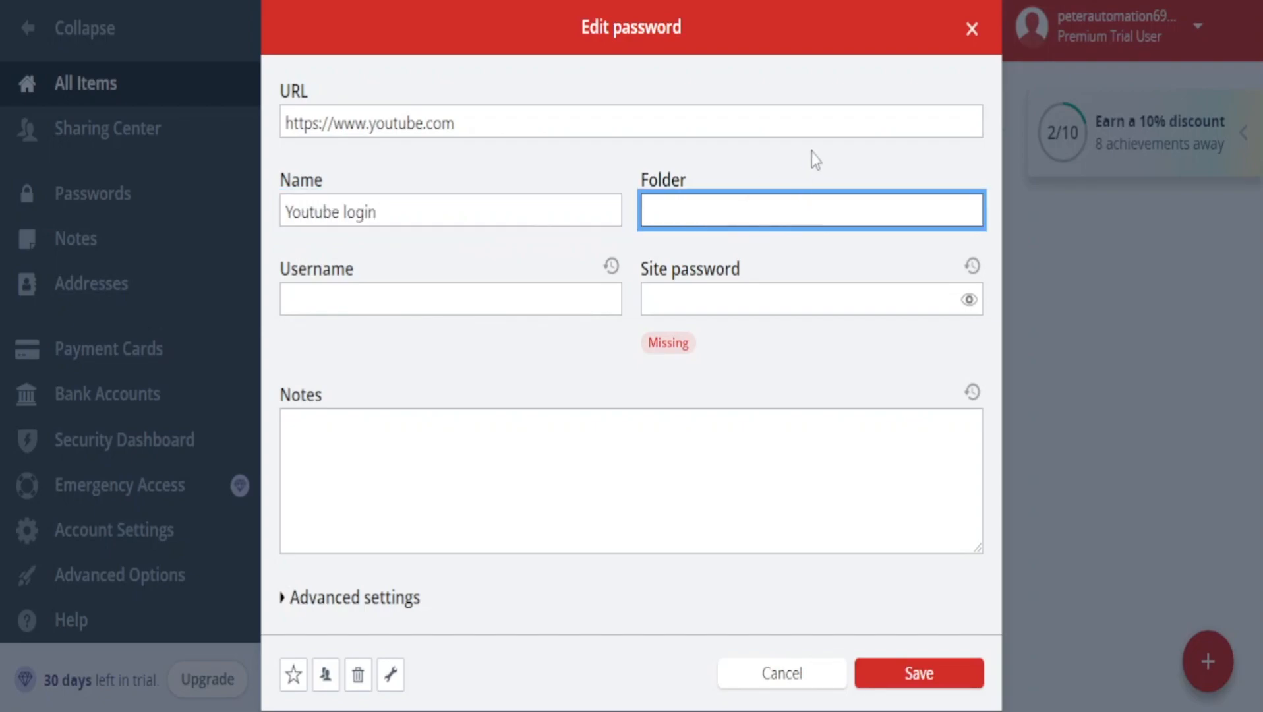
click(454, 297)
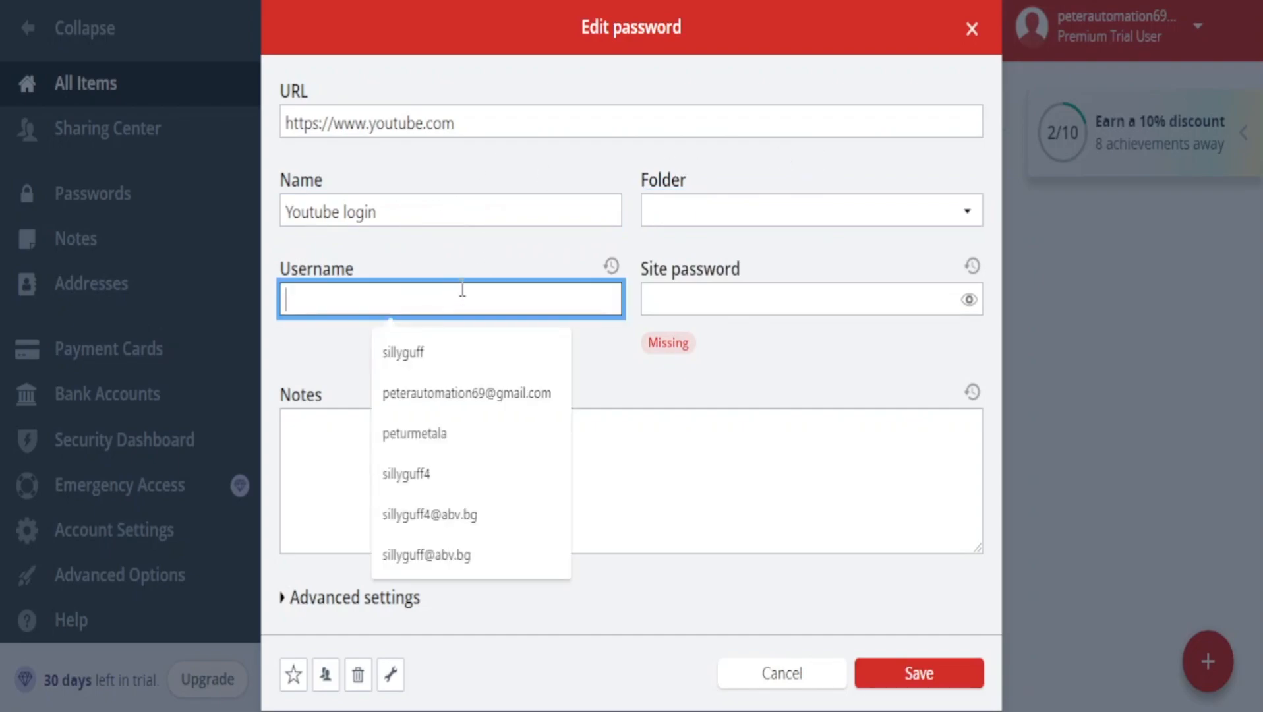
key(Escape)
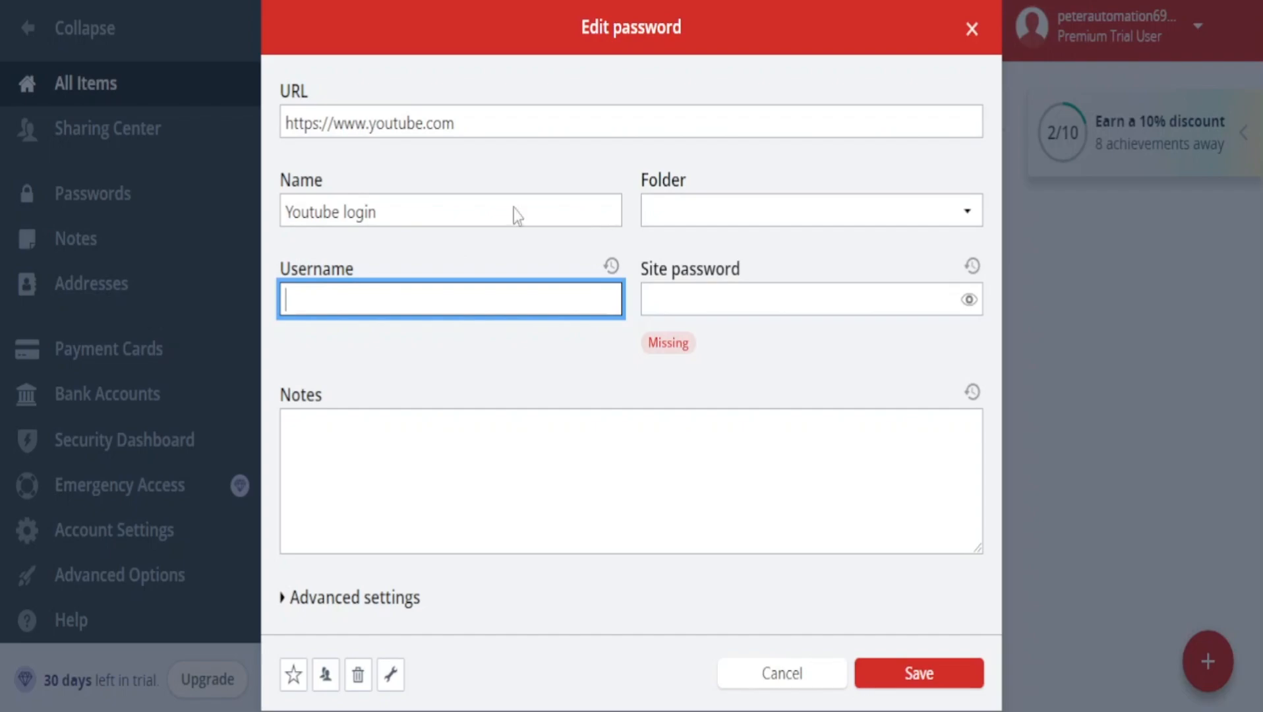
Reveal the site password field of the Youtube login entry and enter the site password.
click(778, 302)
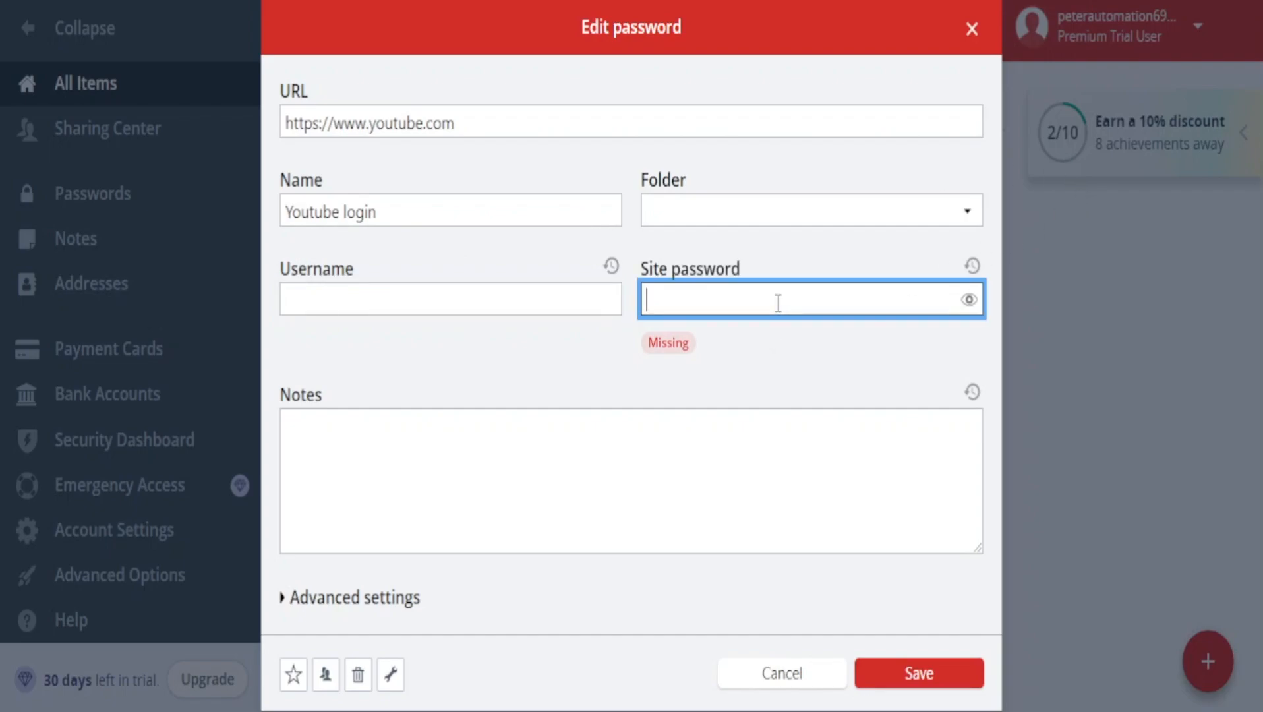
click(968, 312)
click(895, 301)
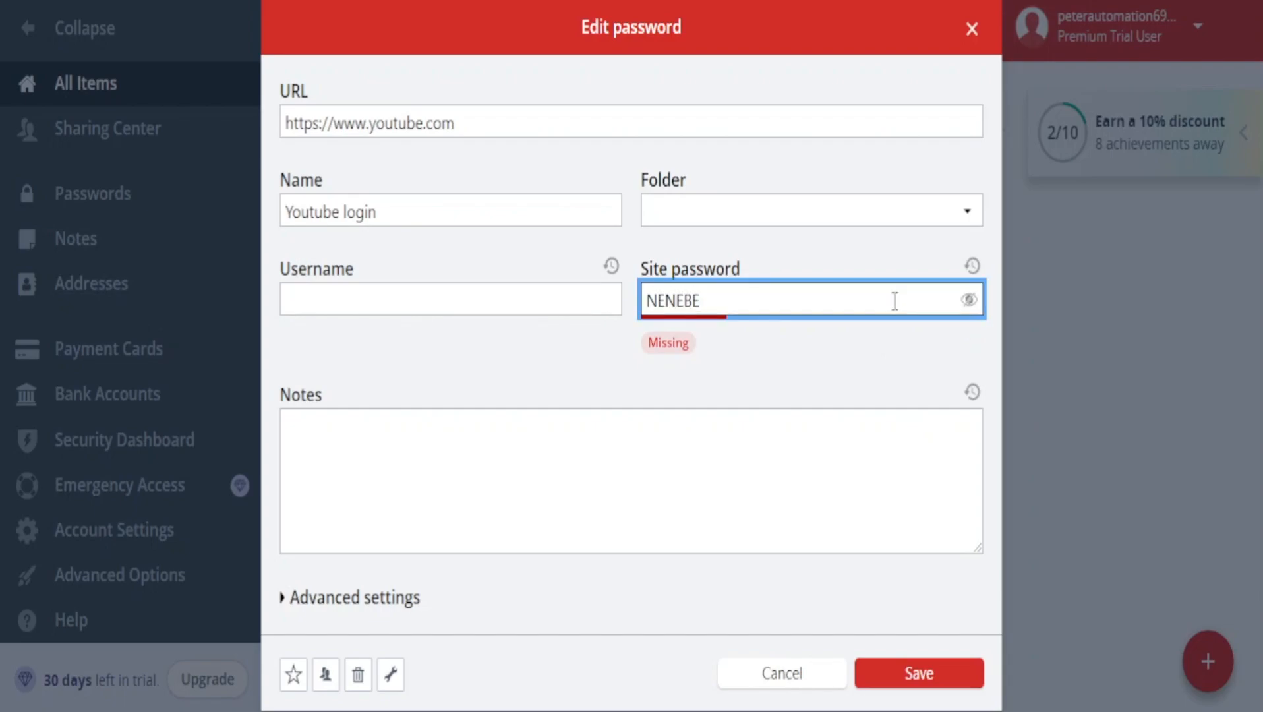
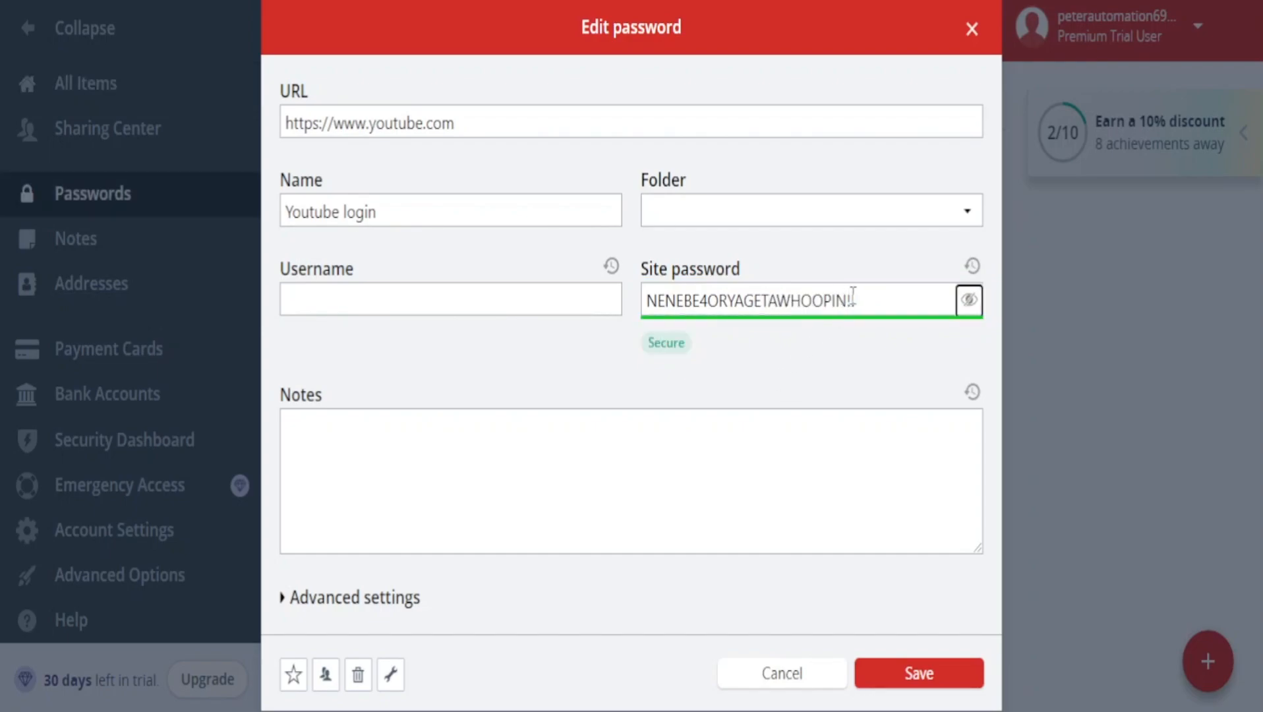
click(885, 295)
drag(881, 296, 790, 304)
click(883, 305)
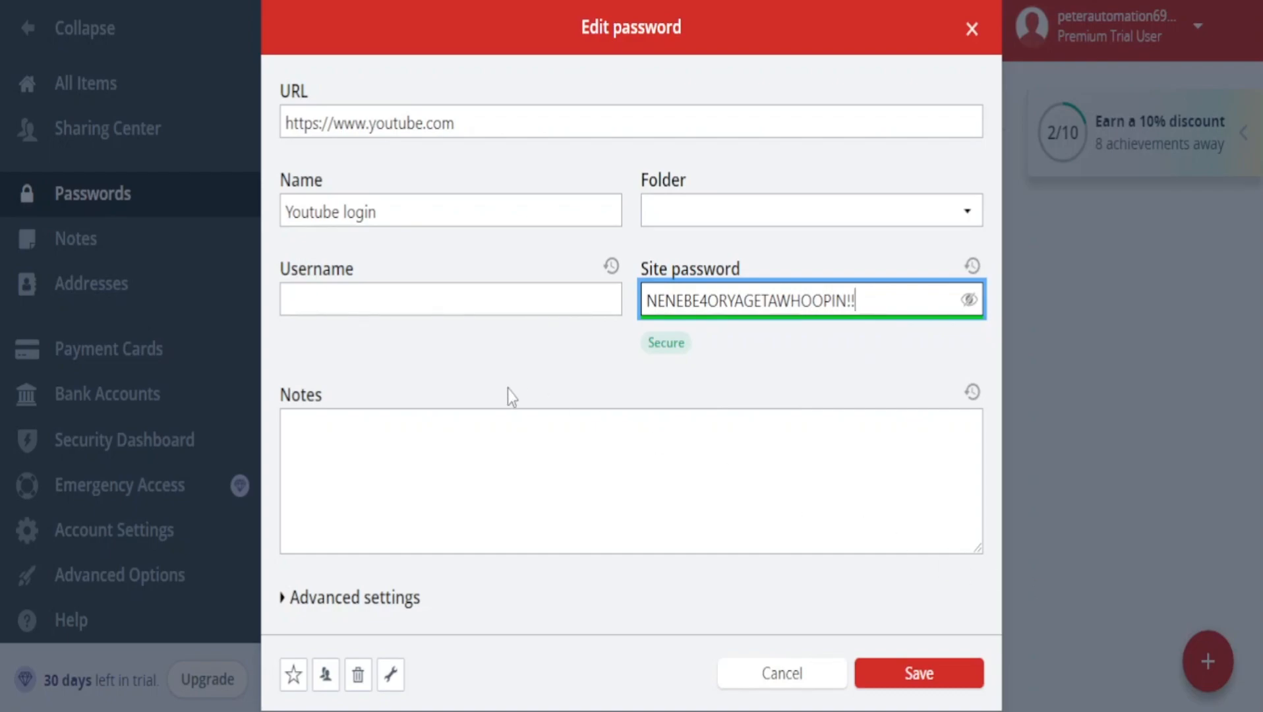
Expand the entry's advanced settings, leave all options unchecked, and save the Youtube login entry.
click(498, 411)
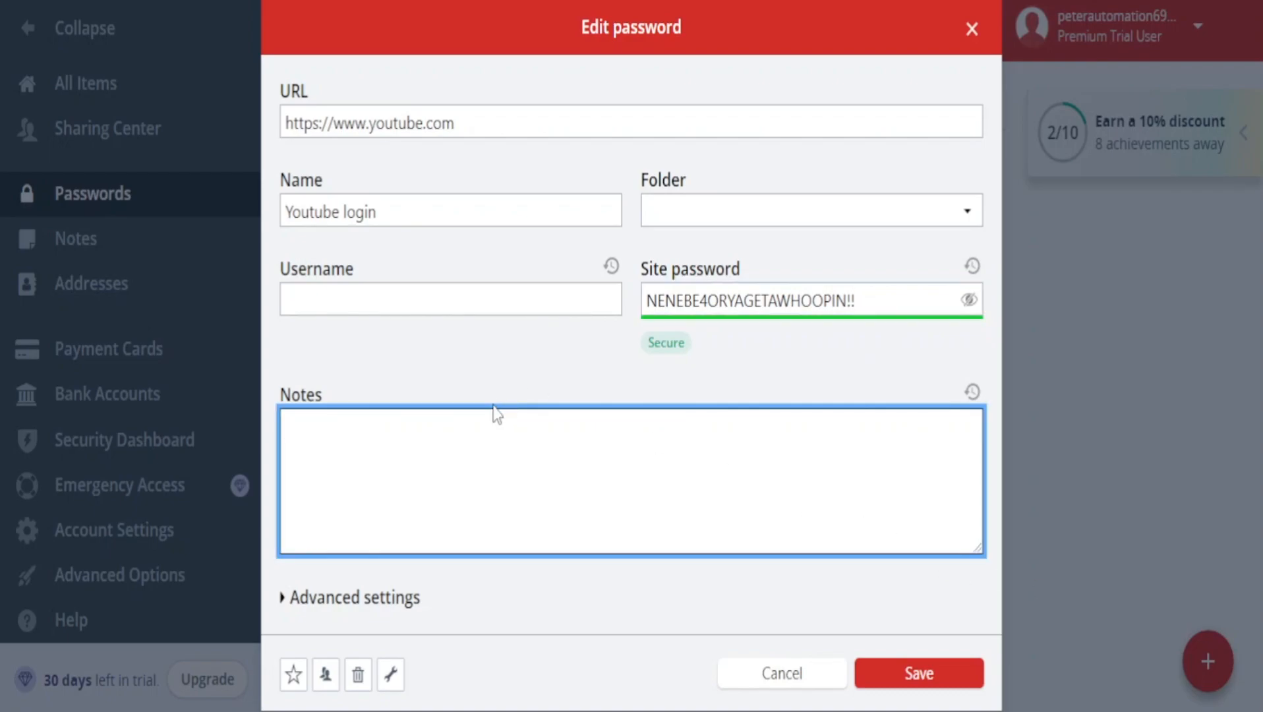
click(389, 599)
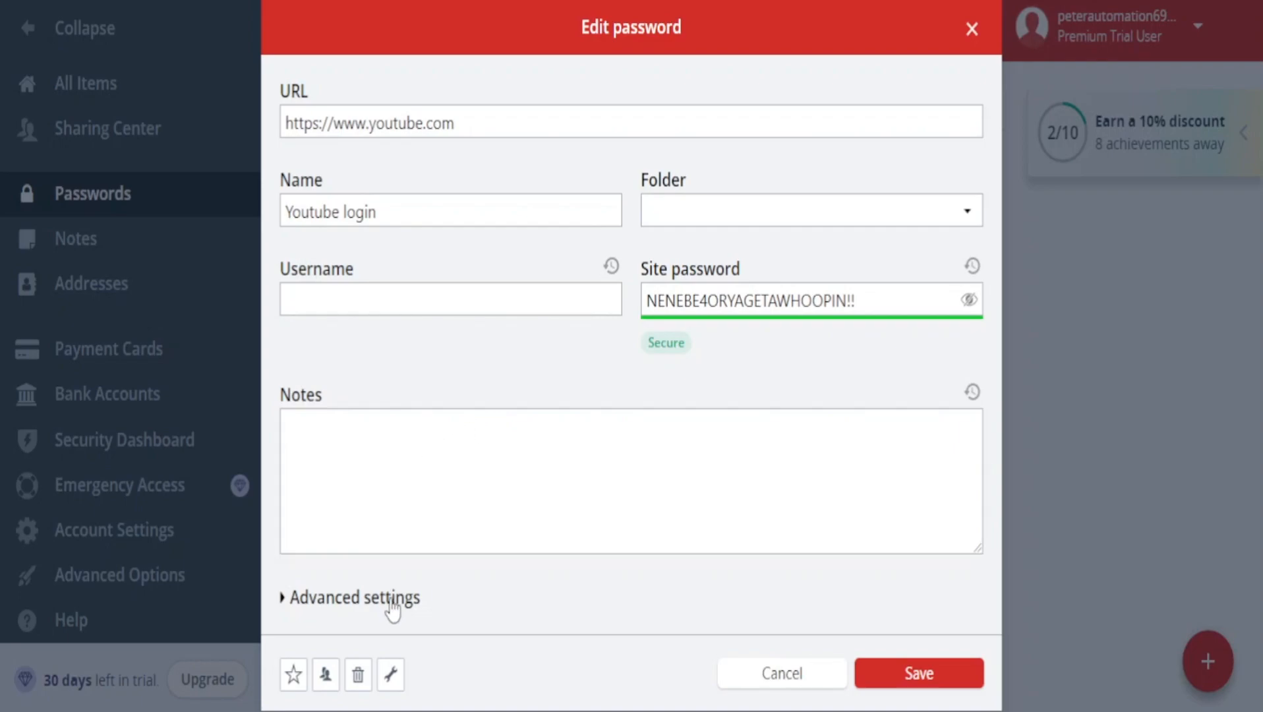
scroll(443, 542, down, 1)
scroll(340, 536, up, 1)
scroll(339, 540, down, 1)
scroll(336, 544, up, 1)
scroll(338, 547, down, 1)
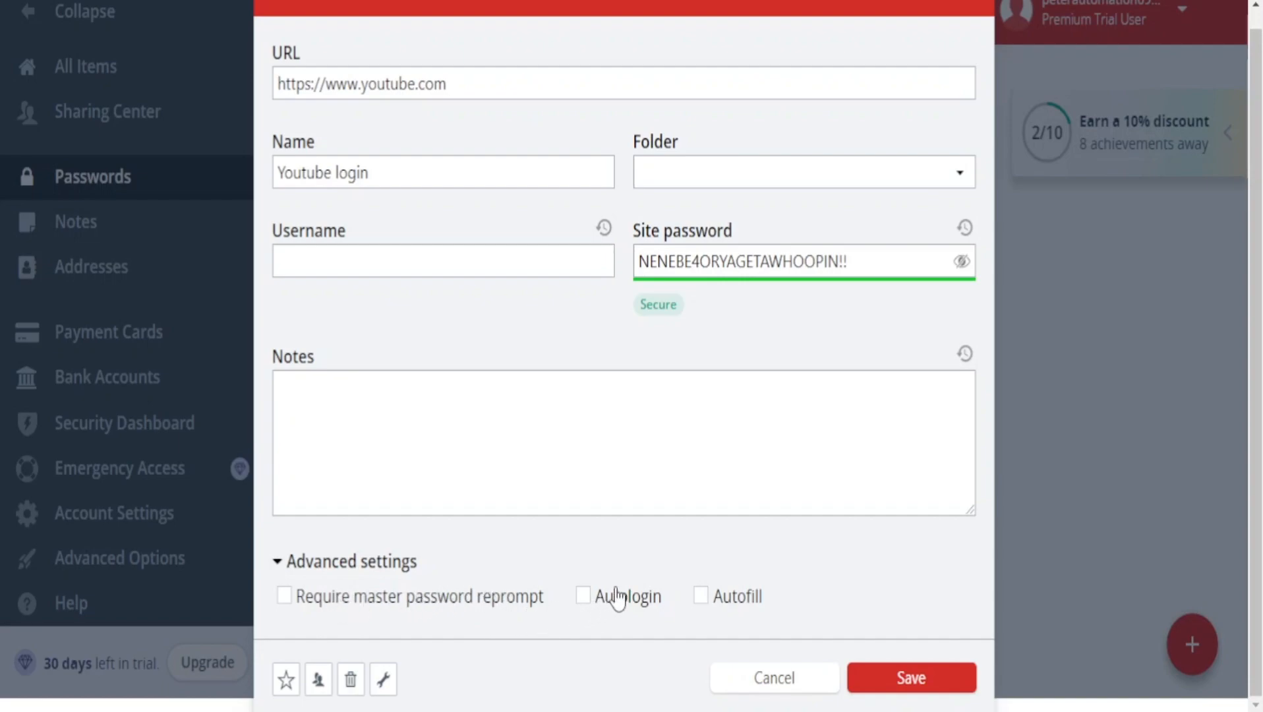
click(908, 688)
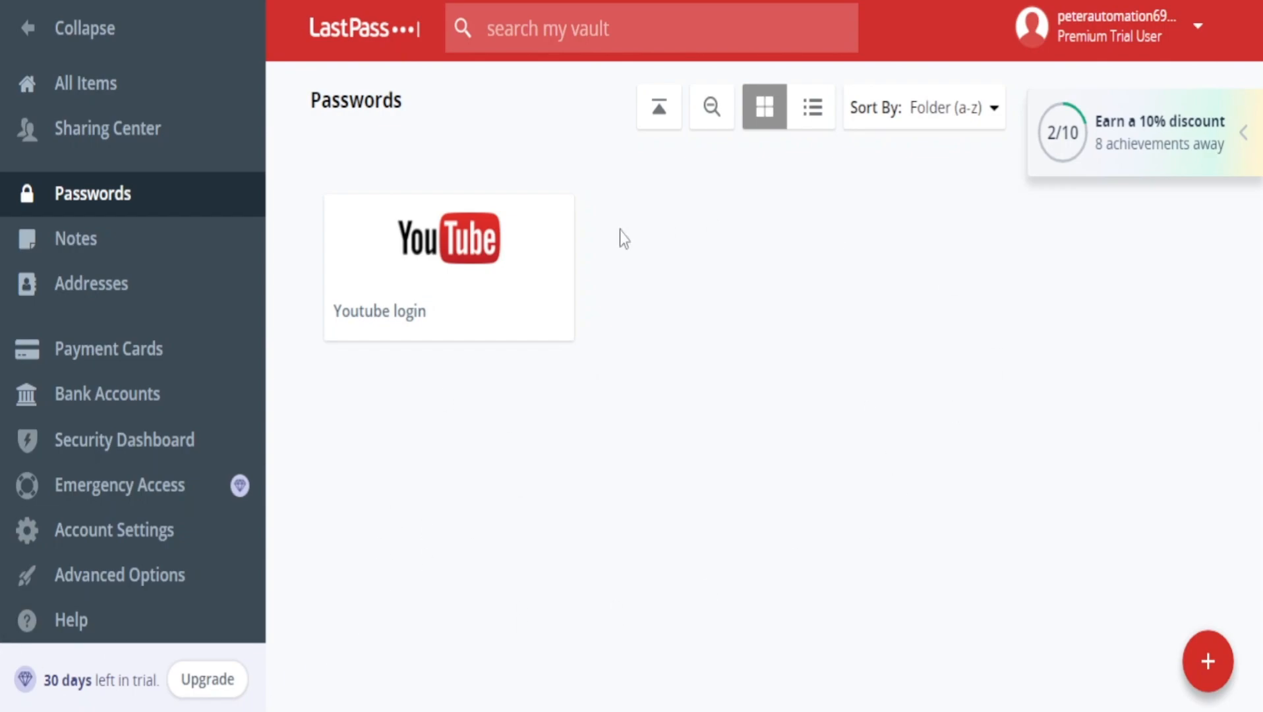
Launch the YouTube site from the Youtube login entry in the vault.
mouse_move(570, 251)
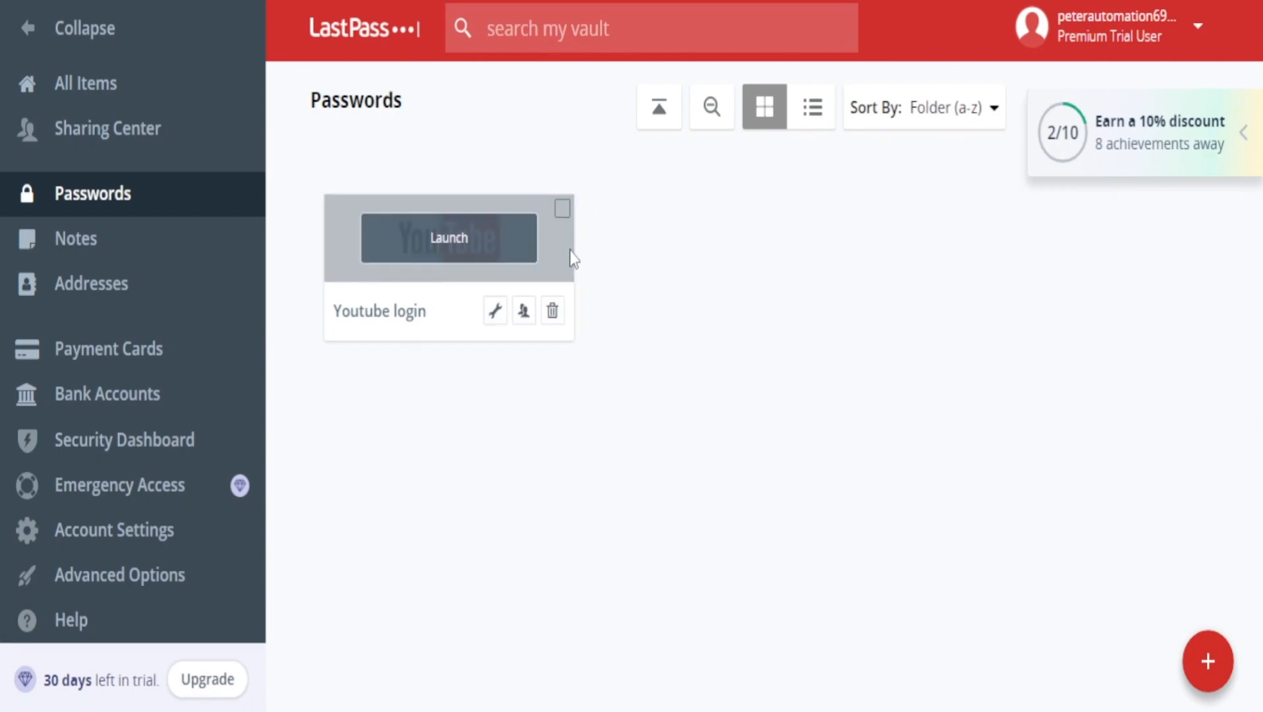
click(445, 248)
Open the Fort secure note from the vault's notes and examine its name and the Fortnite account text.
click(125, 241)
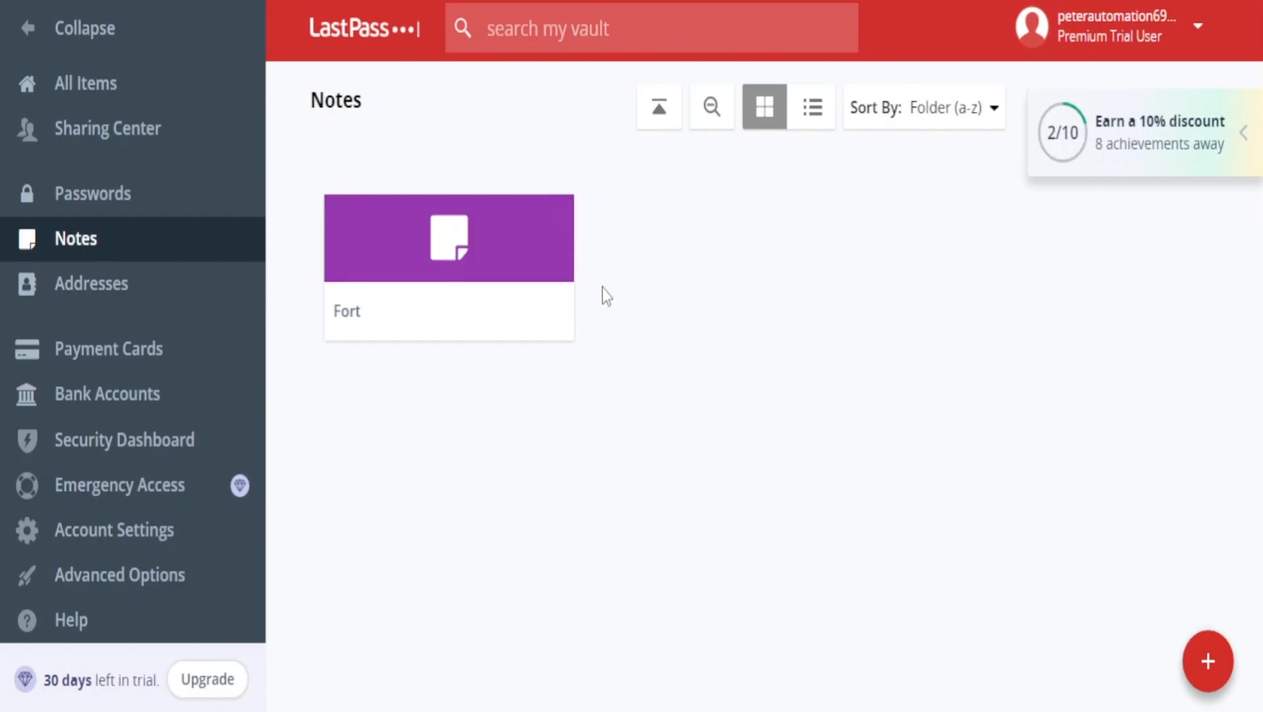
mouse_move(476, 280)
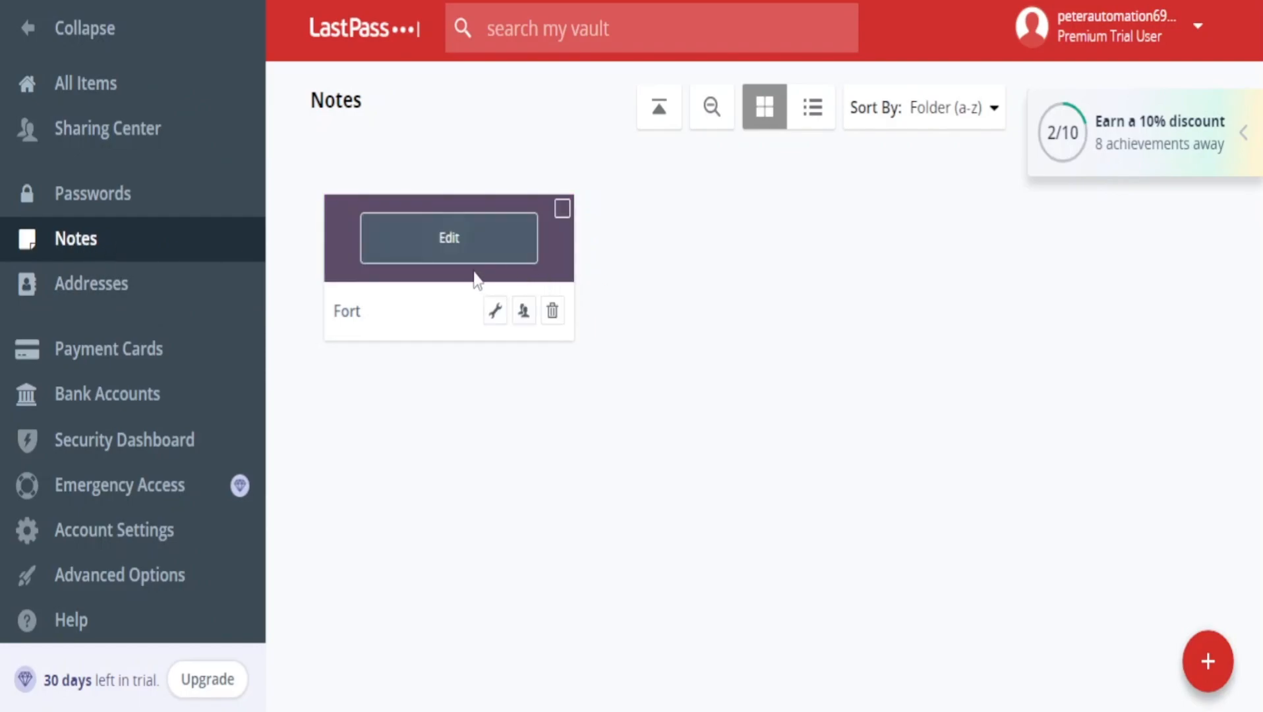
click(496, 310)
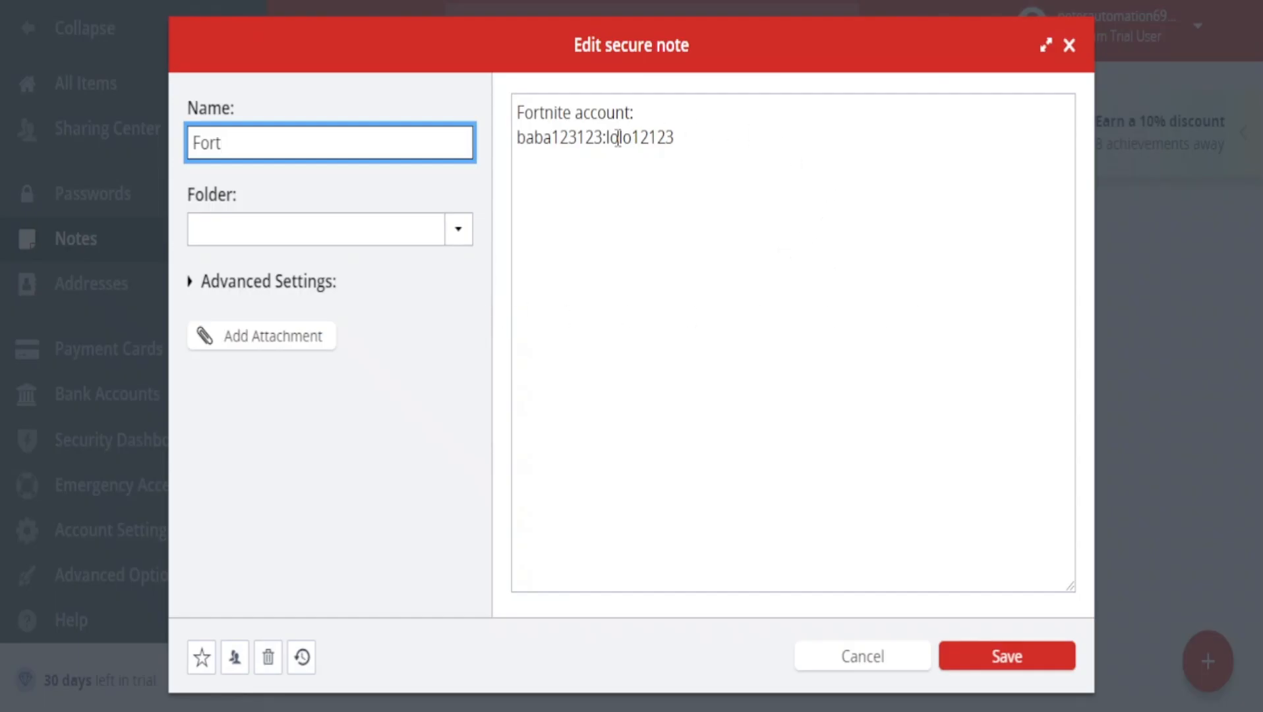
drag(518, 111, 617, 135)
click(647, 116)
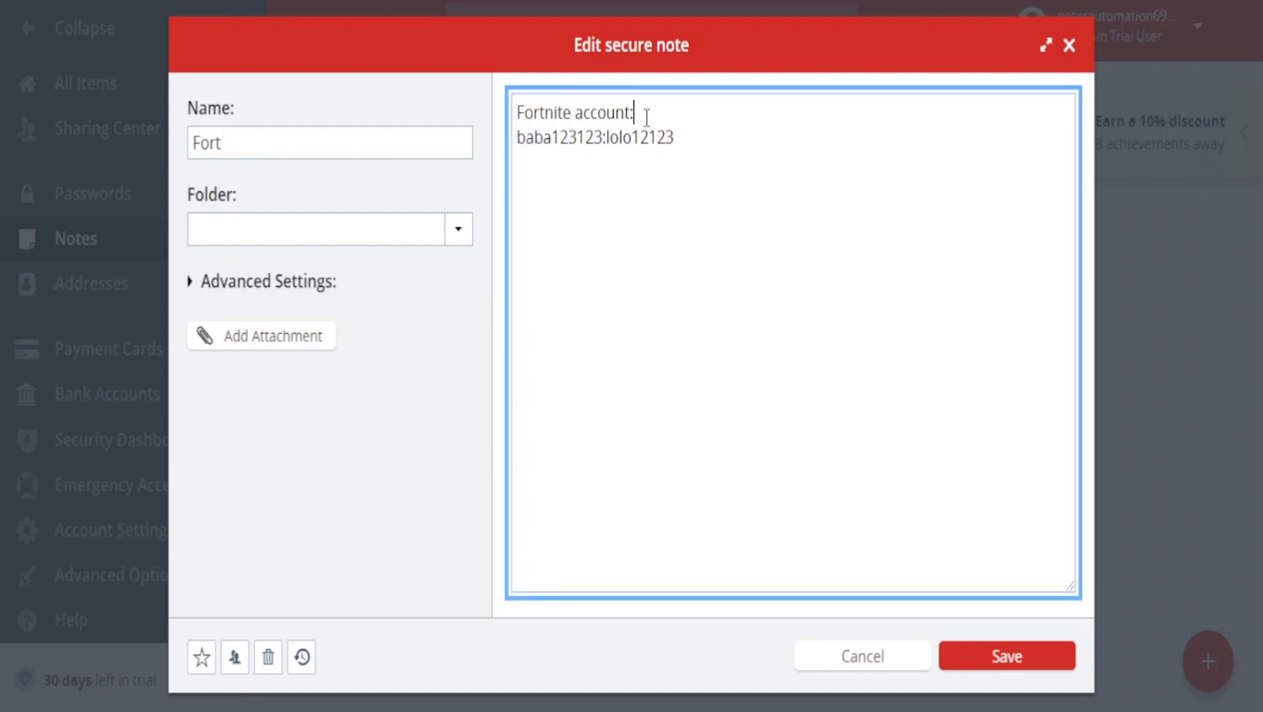
click(236, 148)
double_click(237, 148)
click(254, 149)
click(294, 186)
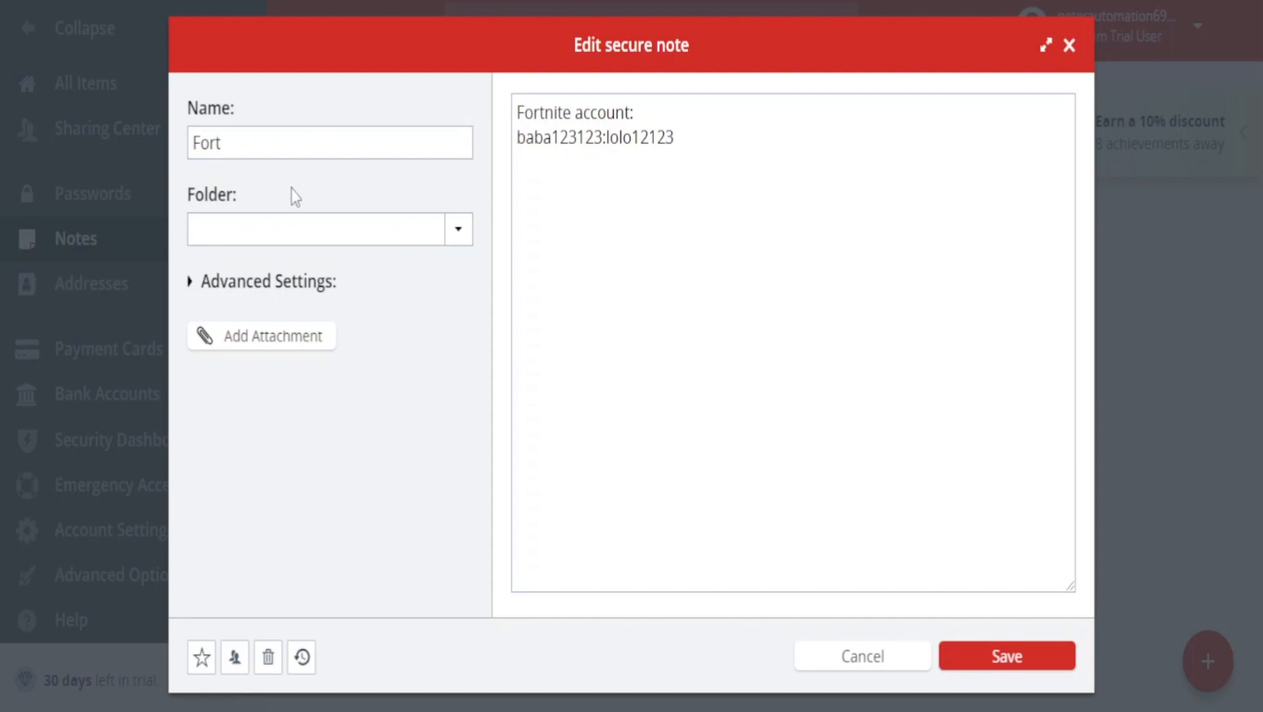
click(542, 100)
click(642, 105)
drag(519, 141, 617, 161)
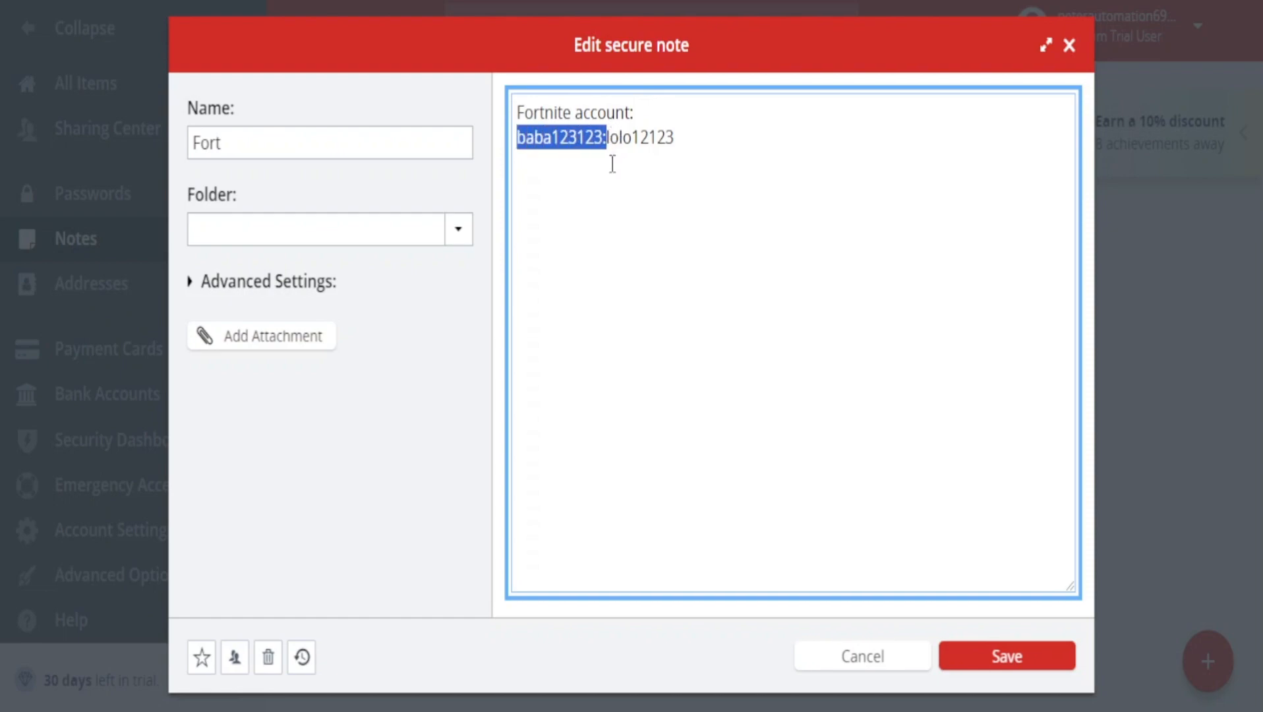
click(616, 164)
drag(610, 137, 654, 137)
click(702, 160)
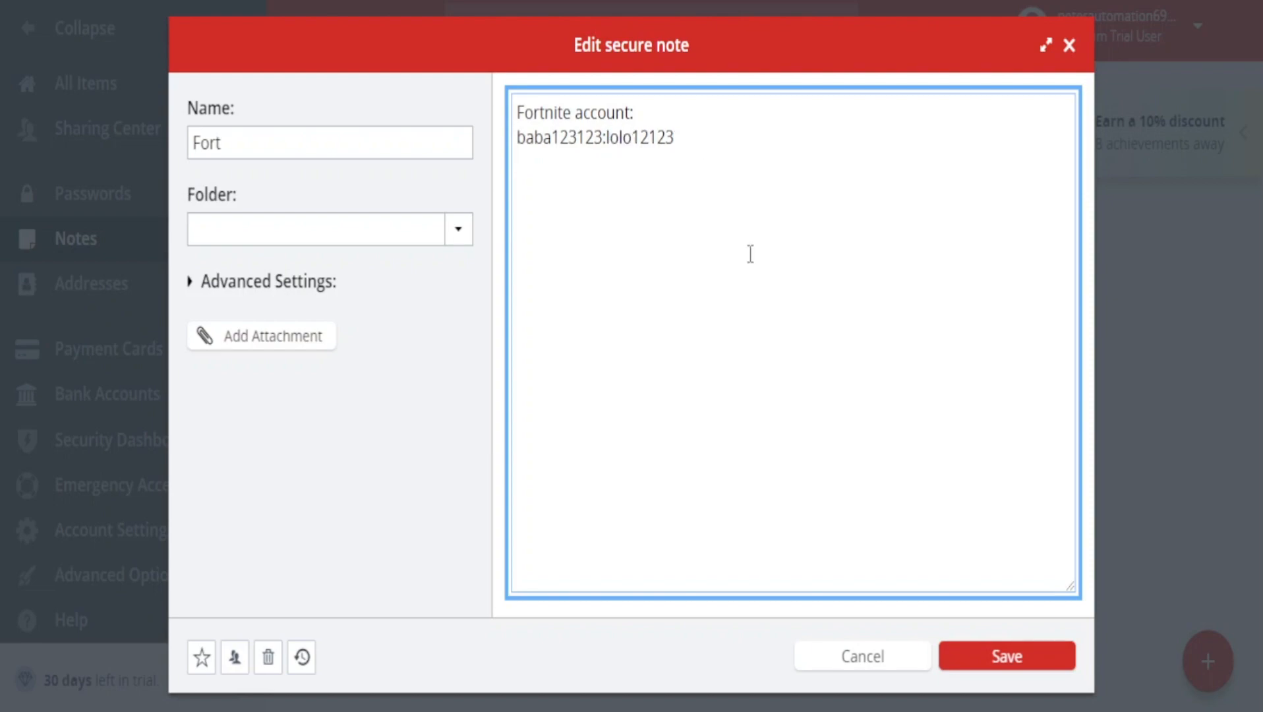
Open the Fort note's attachment file picker, dismiss it without choosing a file, and save the note.
click(1054, 673)
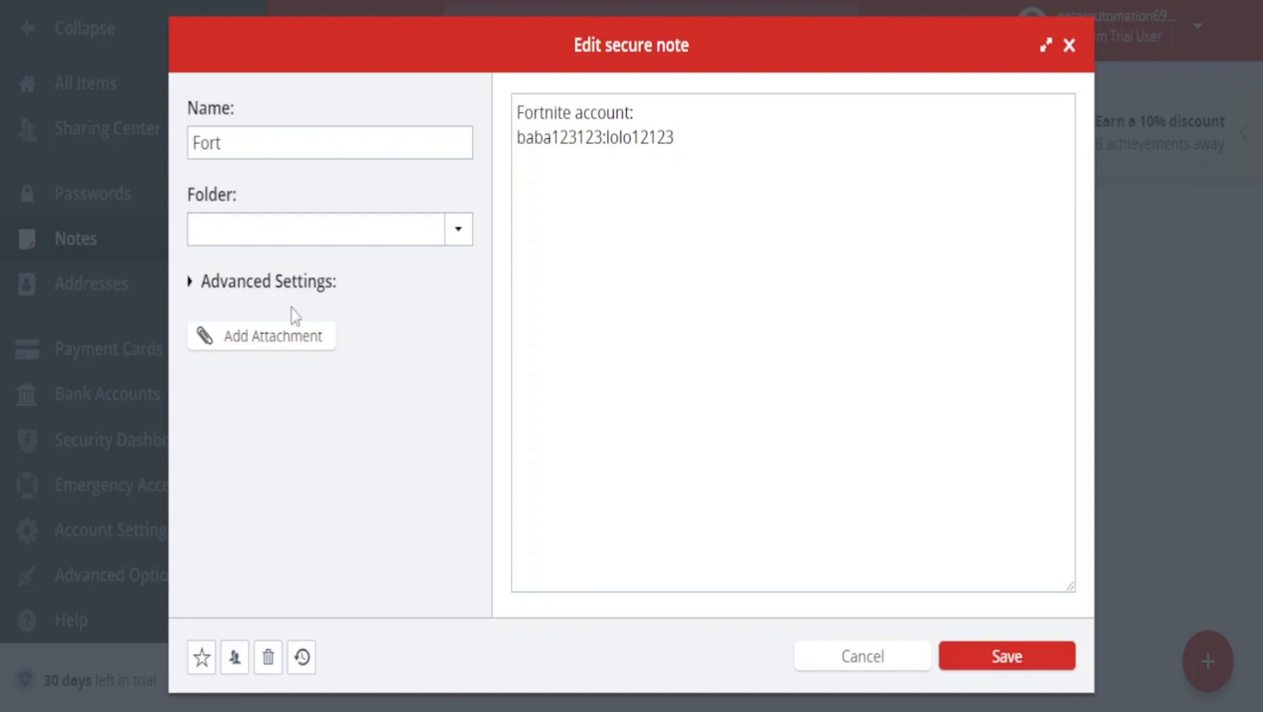
click(296, 337)
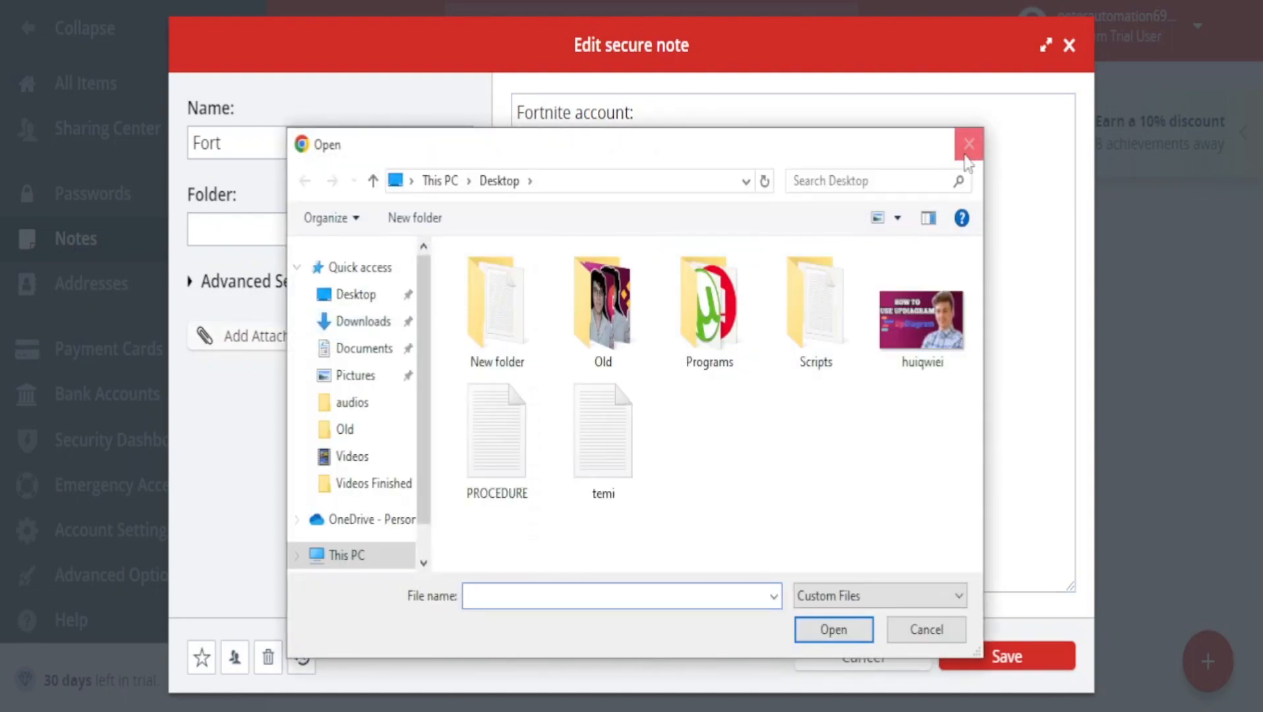
click(963, 157)
click(1049, 646)
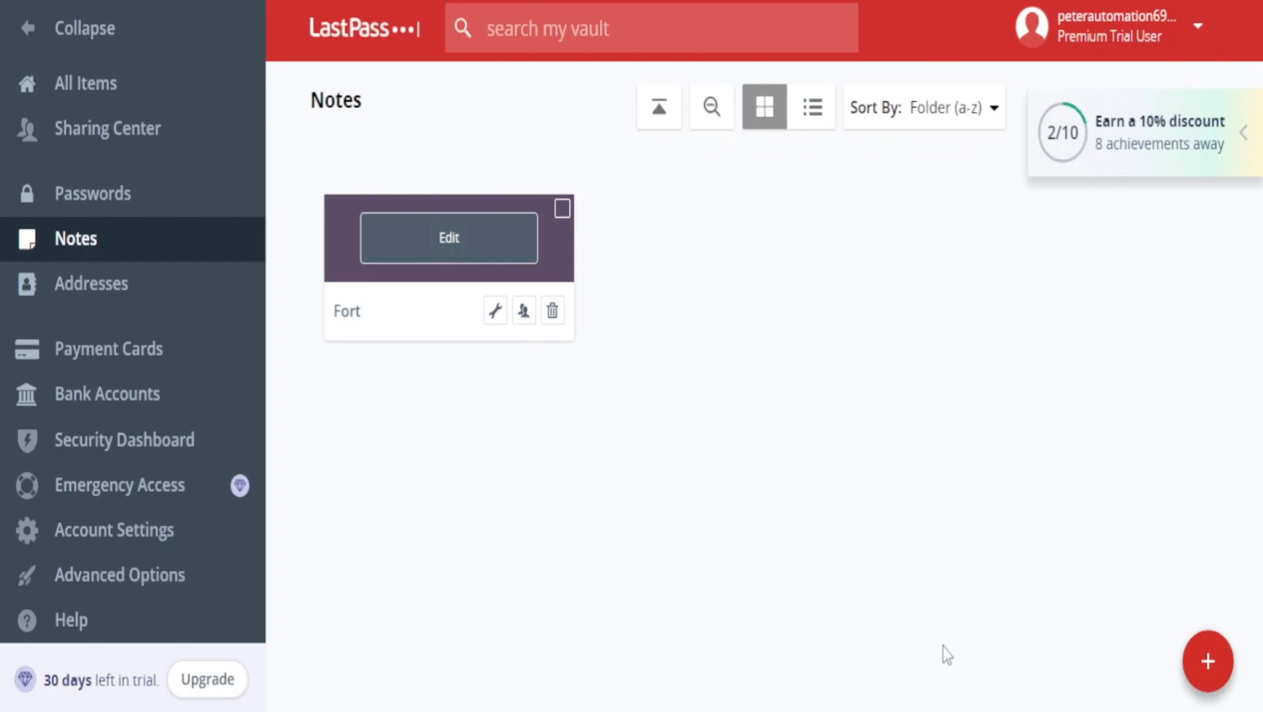
Look through the Addresses, Payment Cards and Bank Accounts sections of the vault.
click(155, 290)
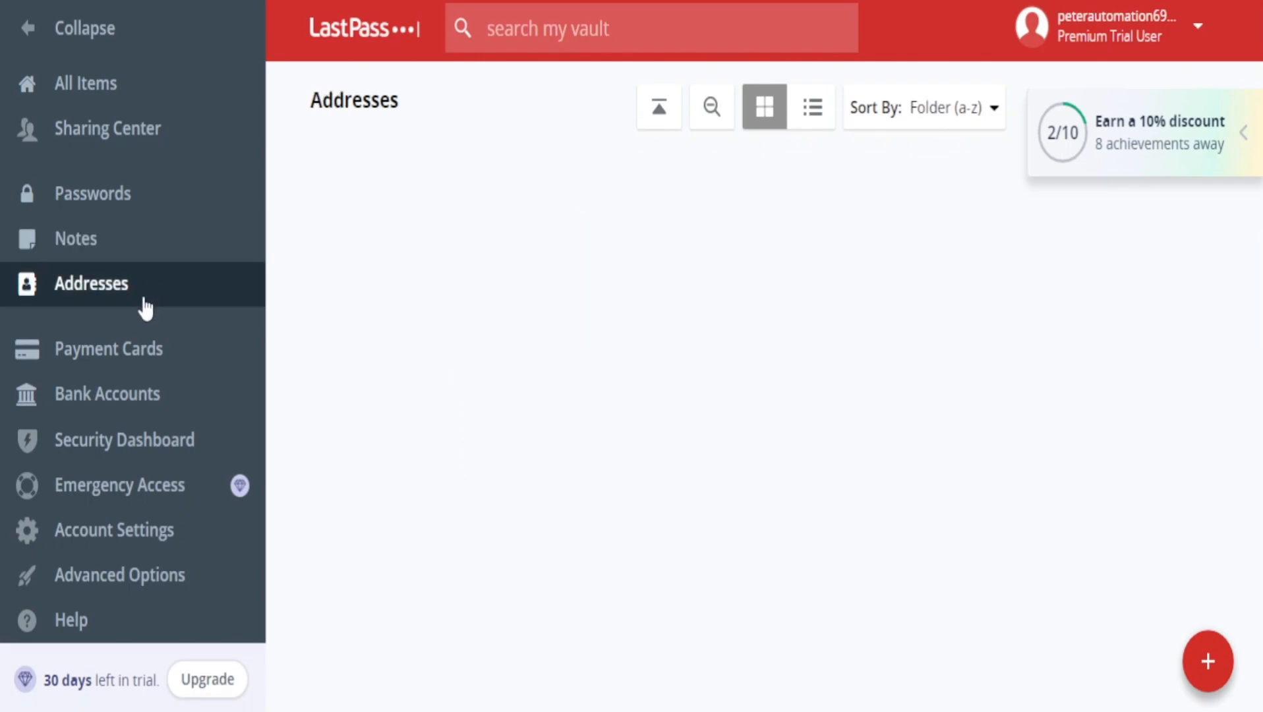
mouse_move(1206, 660)
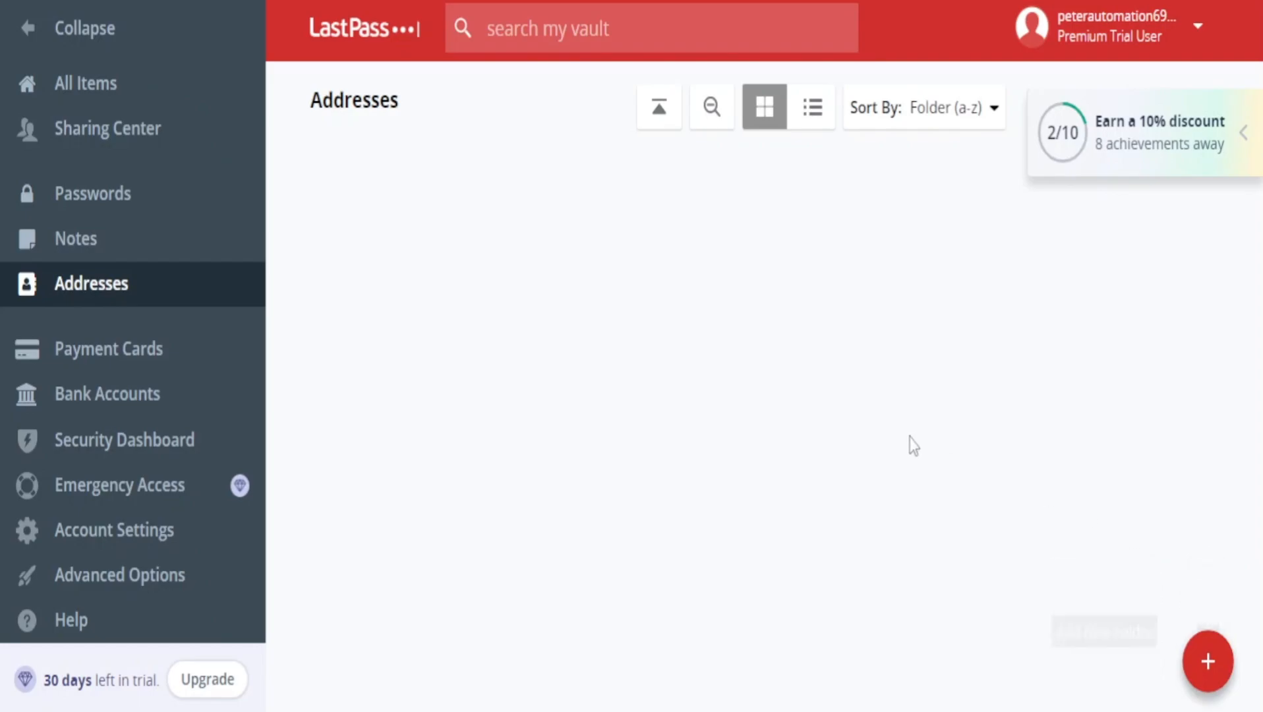
click(162, 342)
click(153, 408)
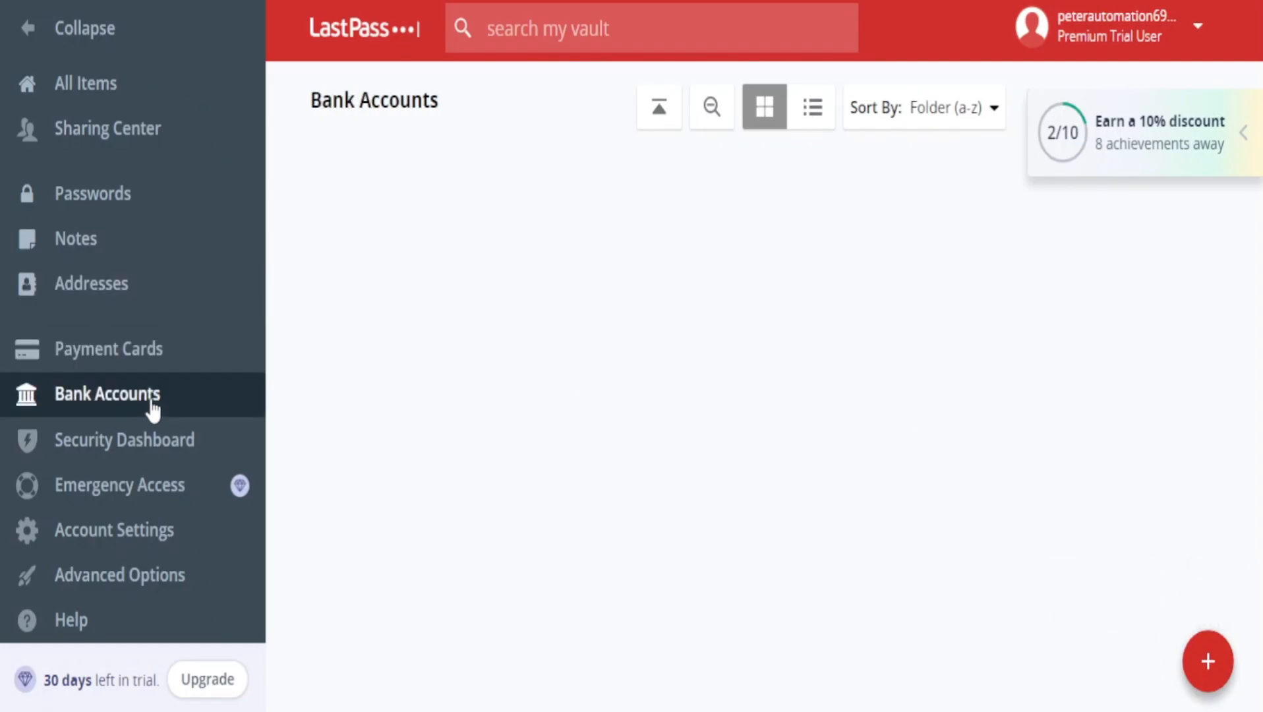
Open the Security Dashboard and examine the security score and the at-risk passwords explanation.
click(146, 448)
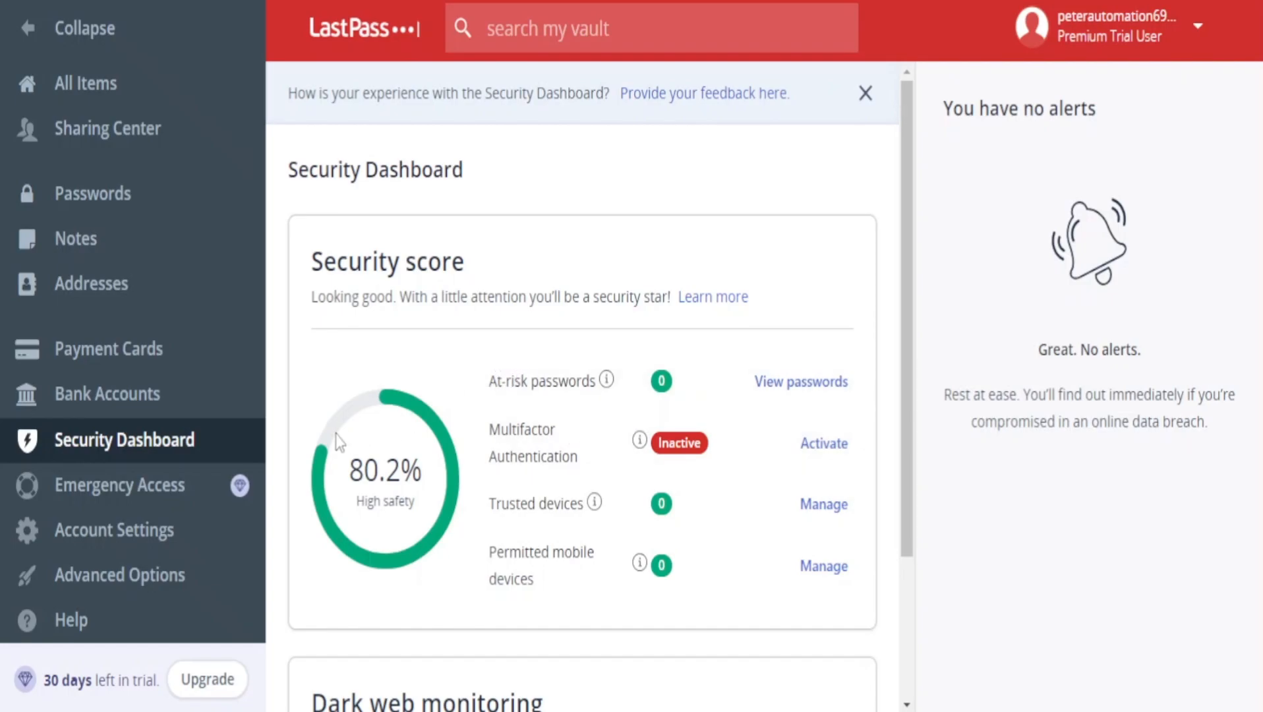
drag(486, 382, 596, 384)
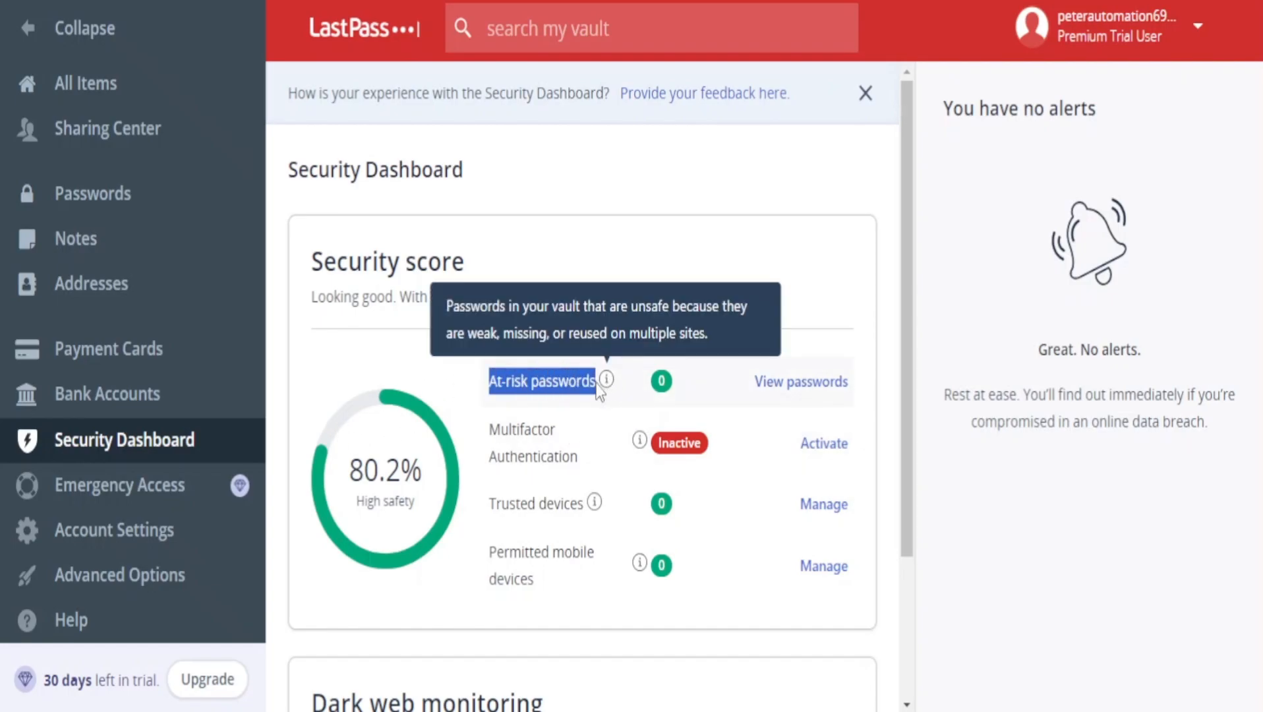
click(592, 388)
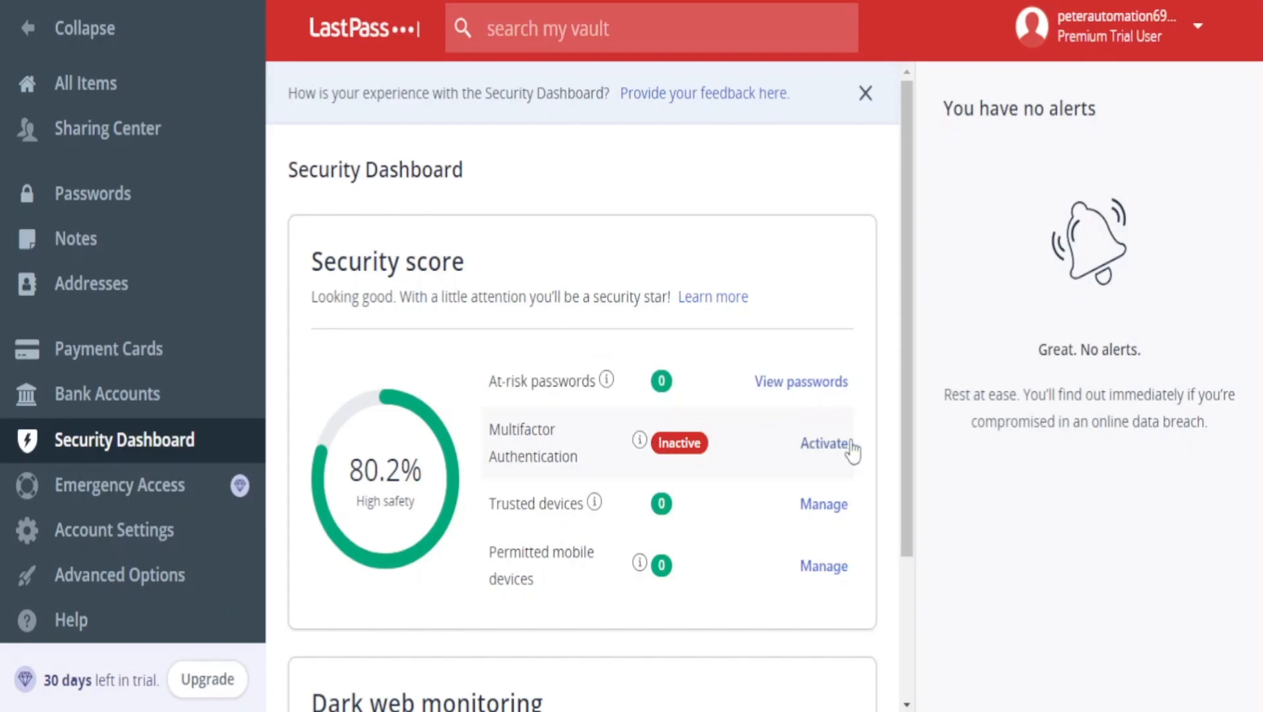
Review the Security Dashboard's security score, multifactor authentication and device entries, and the dark web monitoring section.
scroll(567, 445, down, 3)
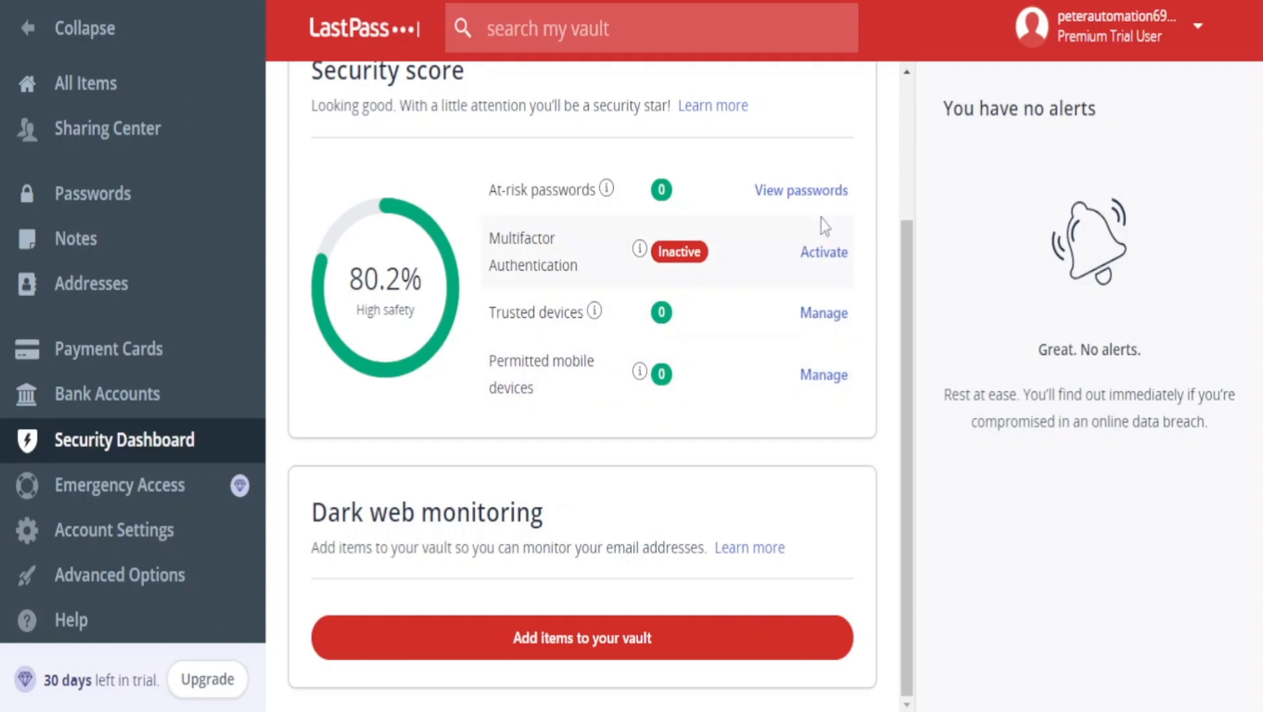
drag(350, 271, 407, 270)
click(407, 270)
scroll(385, 273, up, 3)
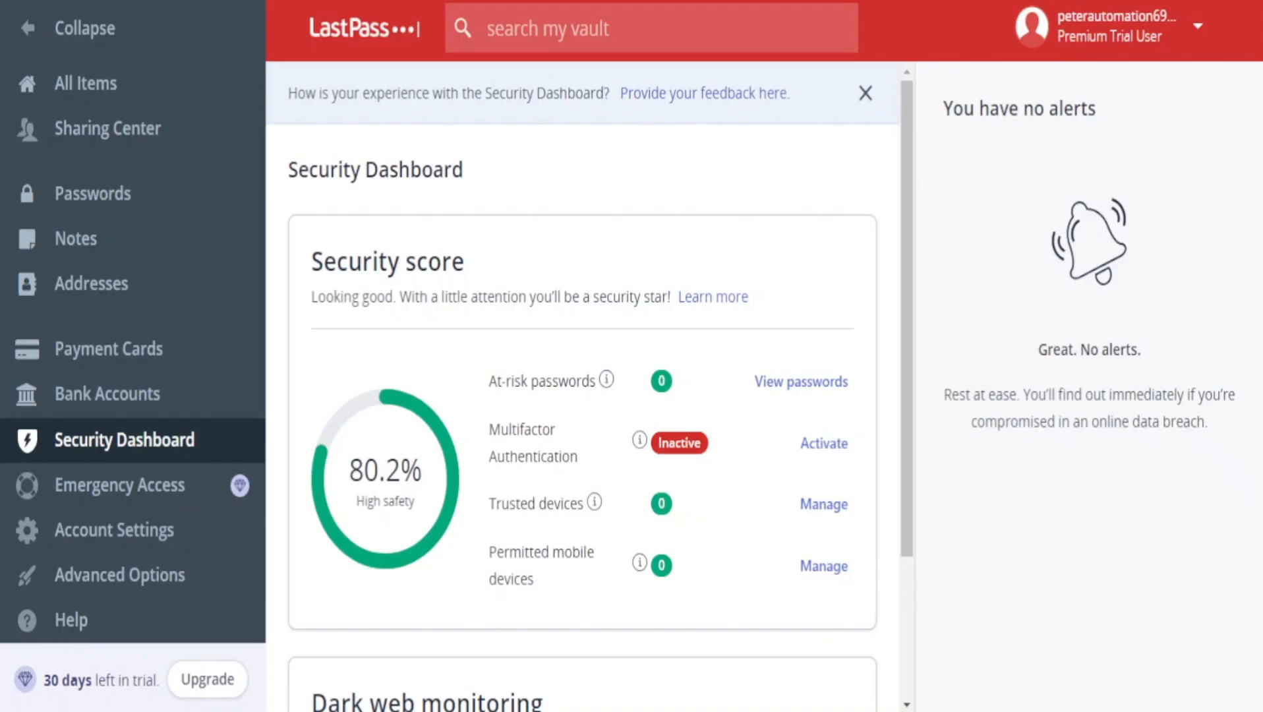
scroll(518, 205, down, 1)
scroll(606, 265, down, 2)
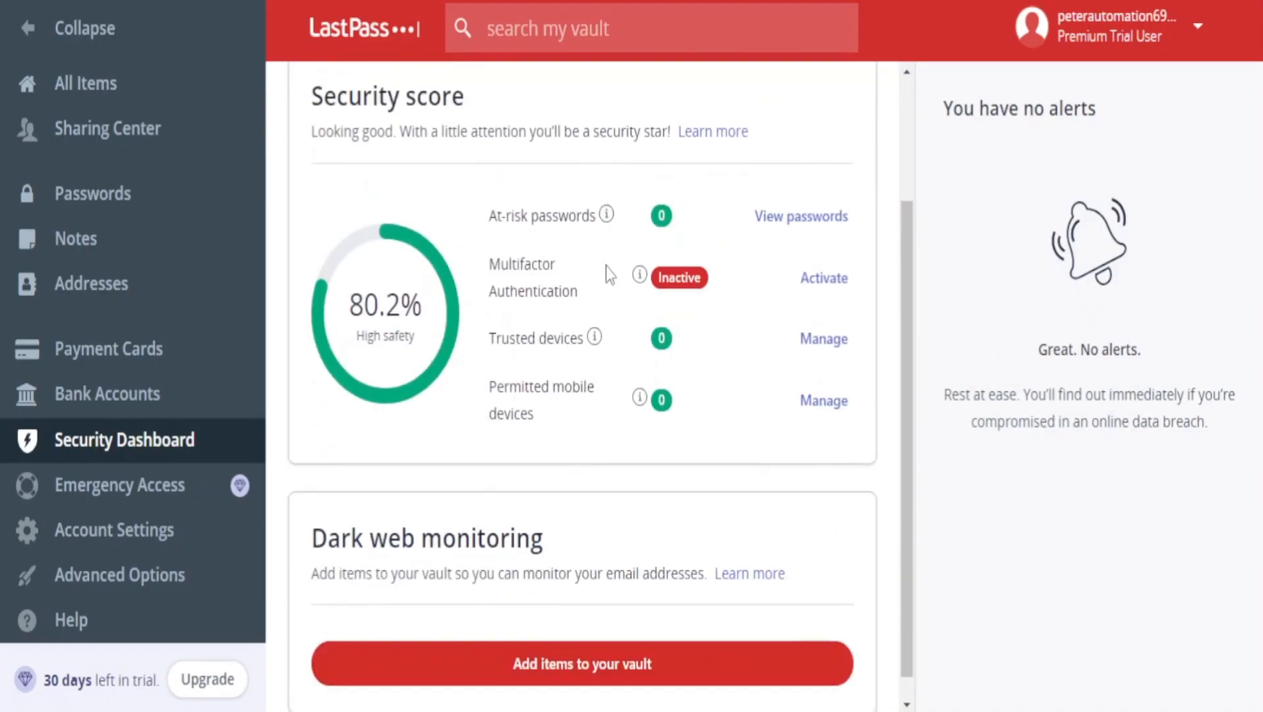
scroll(606, 266, up, 3)
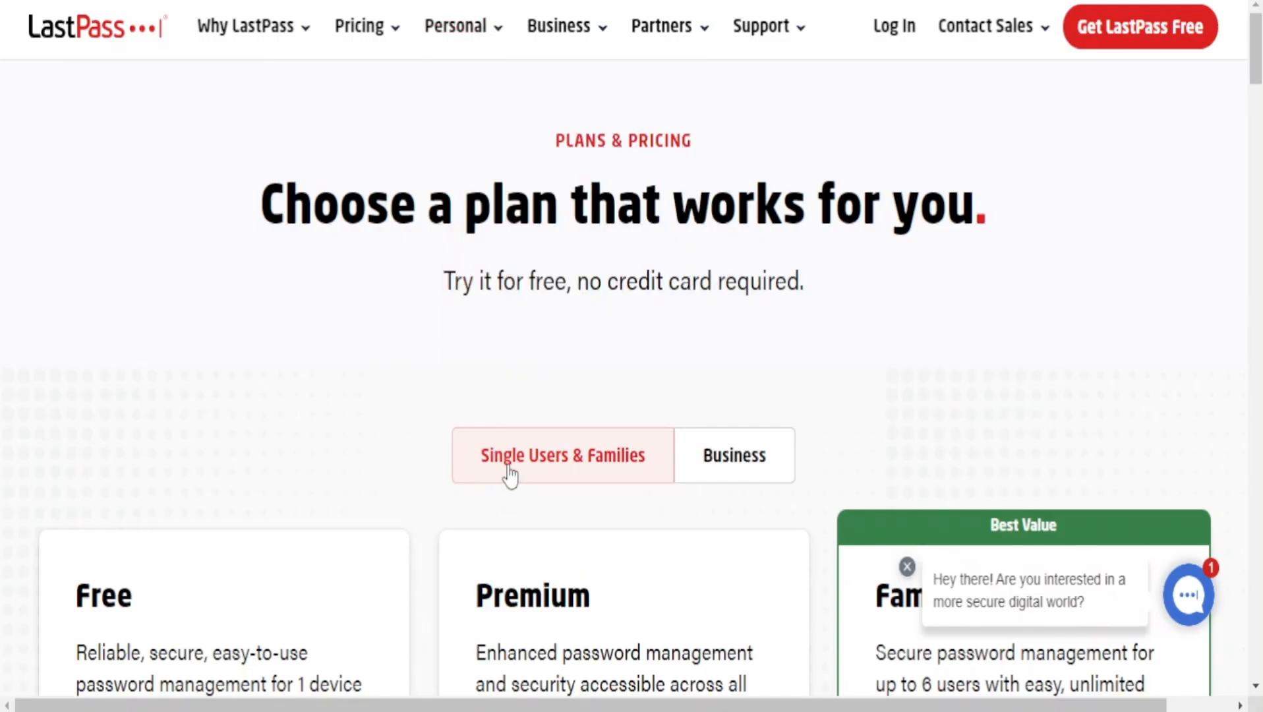
Look over the single-user and family plans on the LastPass pricing page and check the account's plan type in the vault.
scroll(950, 344, down, 5)
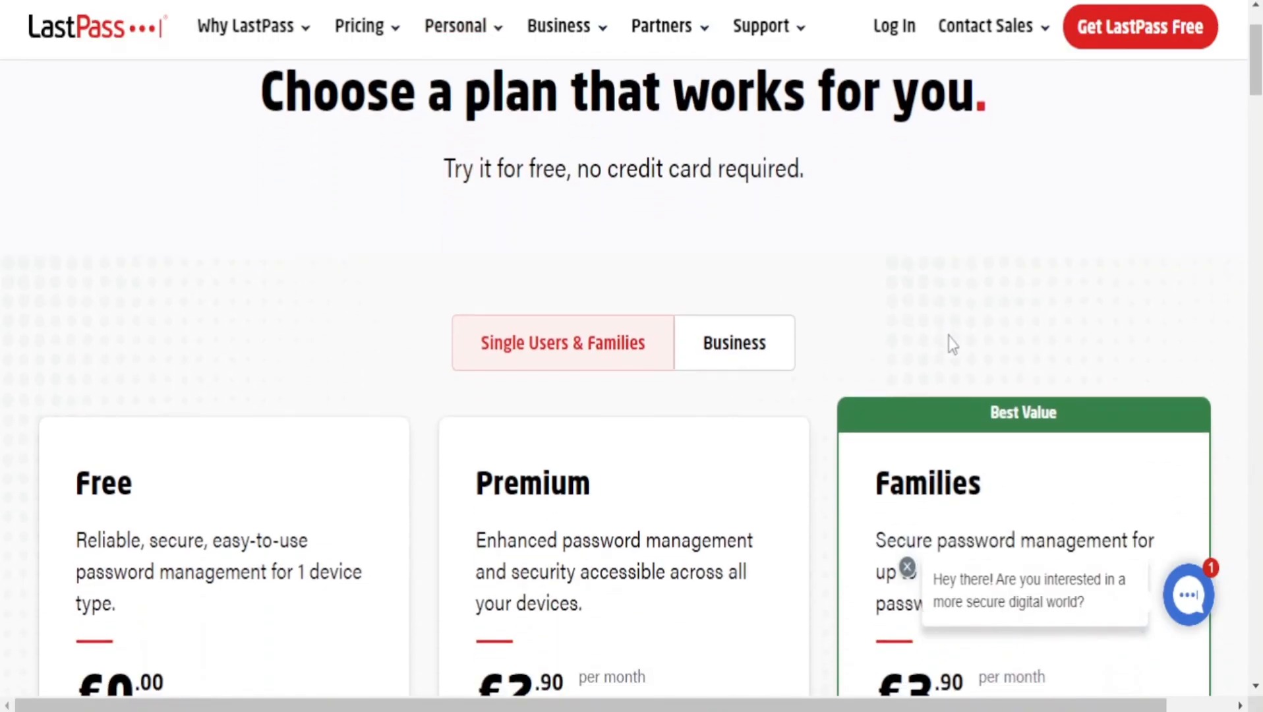
scroll(877, 330, up, 3)
scroll(849, 323, down, 3)
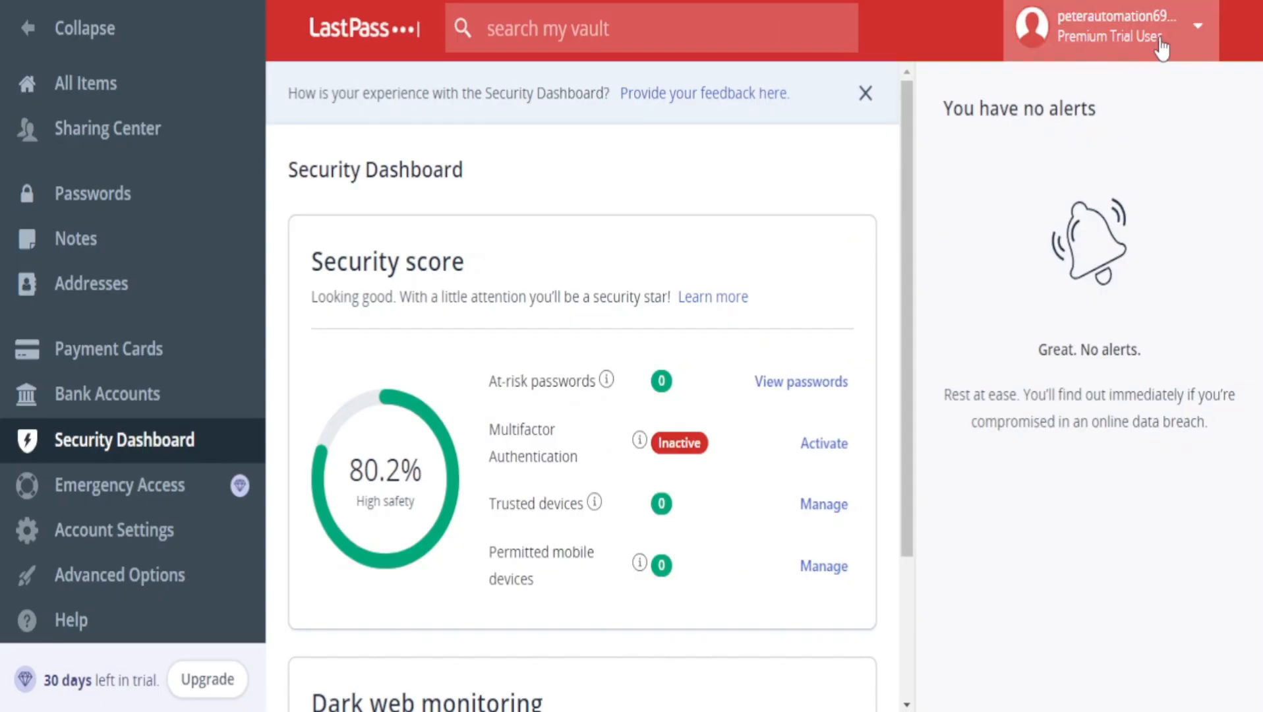
click(1160, 40)
click(1161, 46)
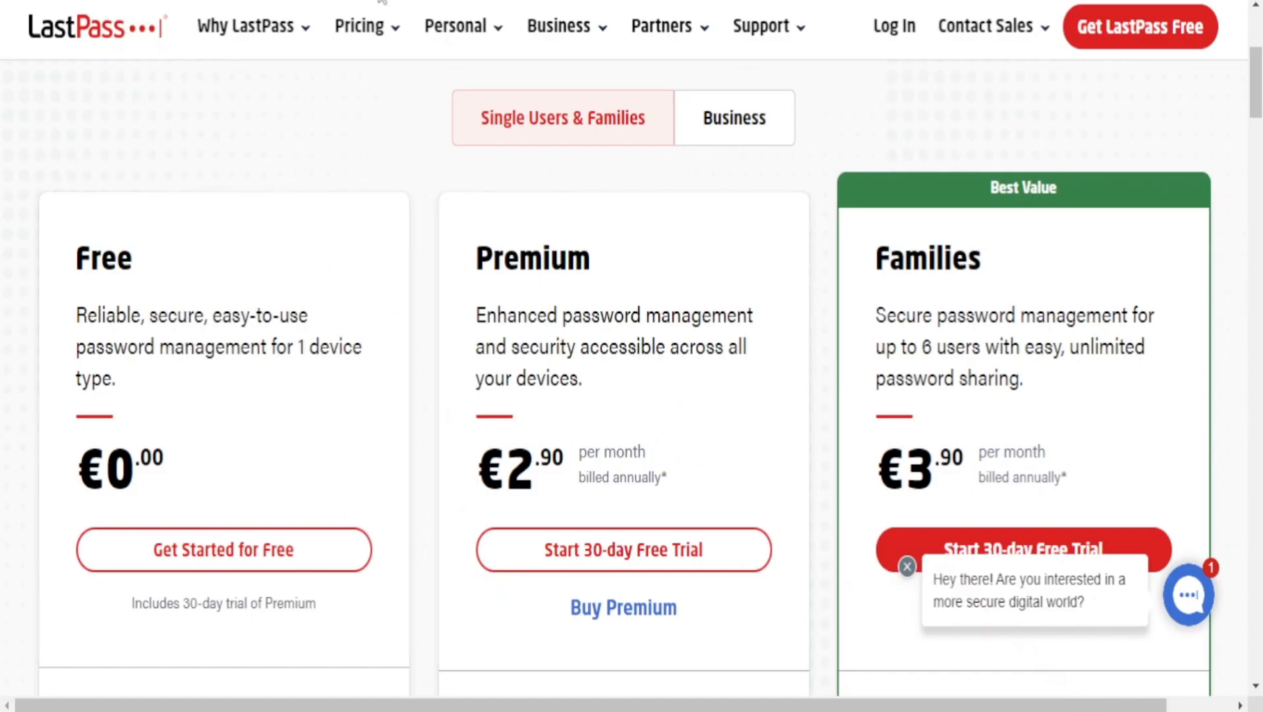
Examine the Premium plan's description and monthly price on the LastPass pricing page.
drag(495, 256, 621, 262)
click(619, 261)
drag(476, 319, 578, 379)
click(537, 457)
scroll(369, 473, down, 5)
scroll(368, 472, up, 5)
scroll(370, 468, up, 4)
scroll(372, 461, down, 8)
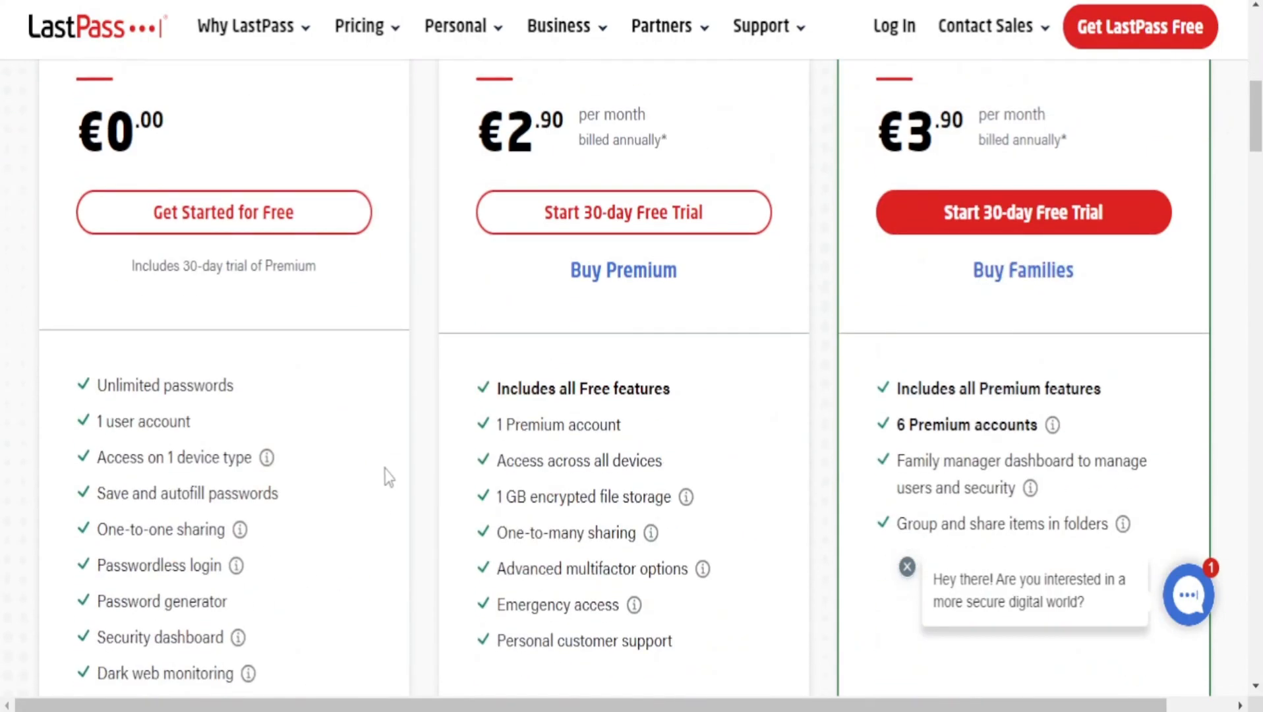
Read through the Free plan's feature list on the pricing page.
scroll(386, 474, down, 2)
drag(77, 271, 274, 563)
click(158, 322)
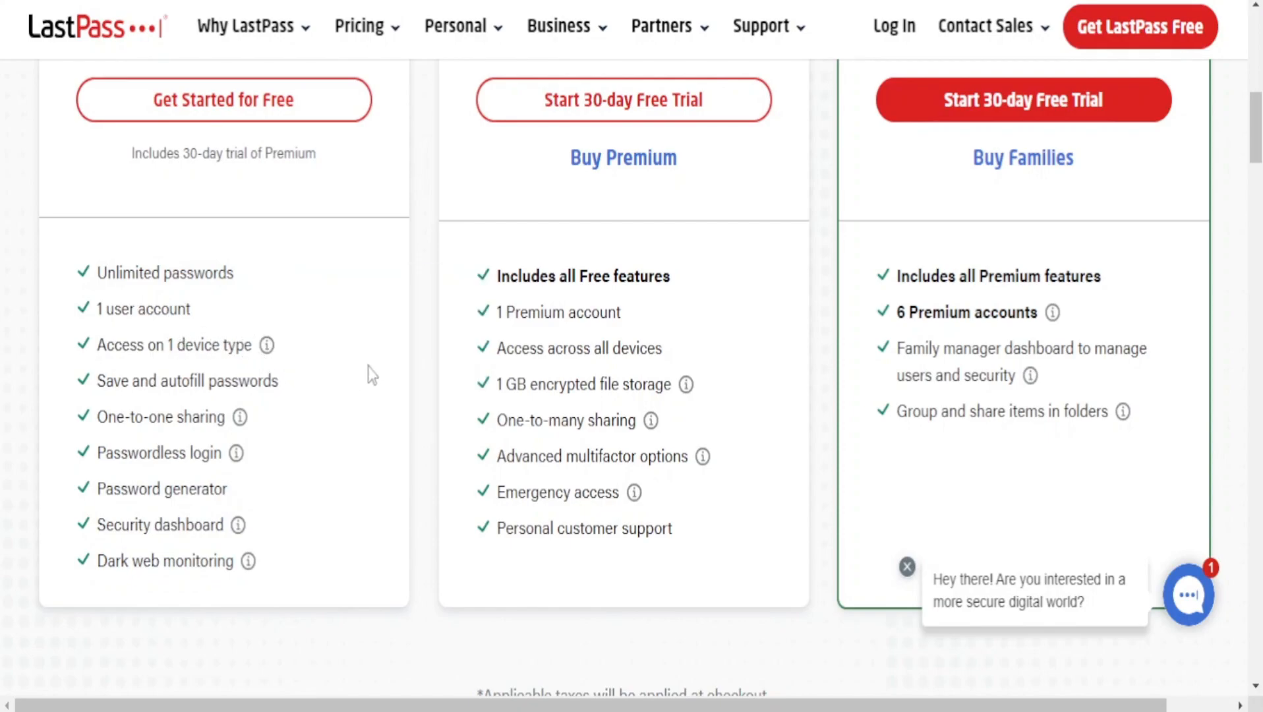
scroll(360, 375, up, 6)
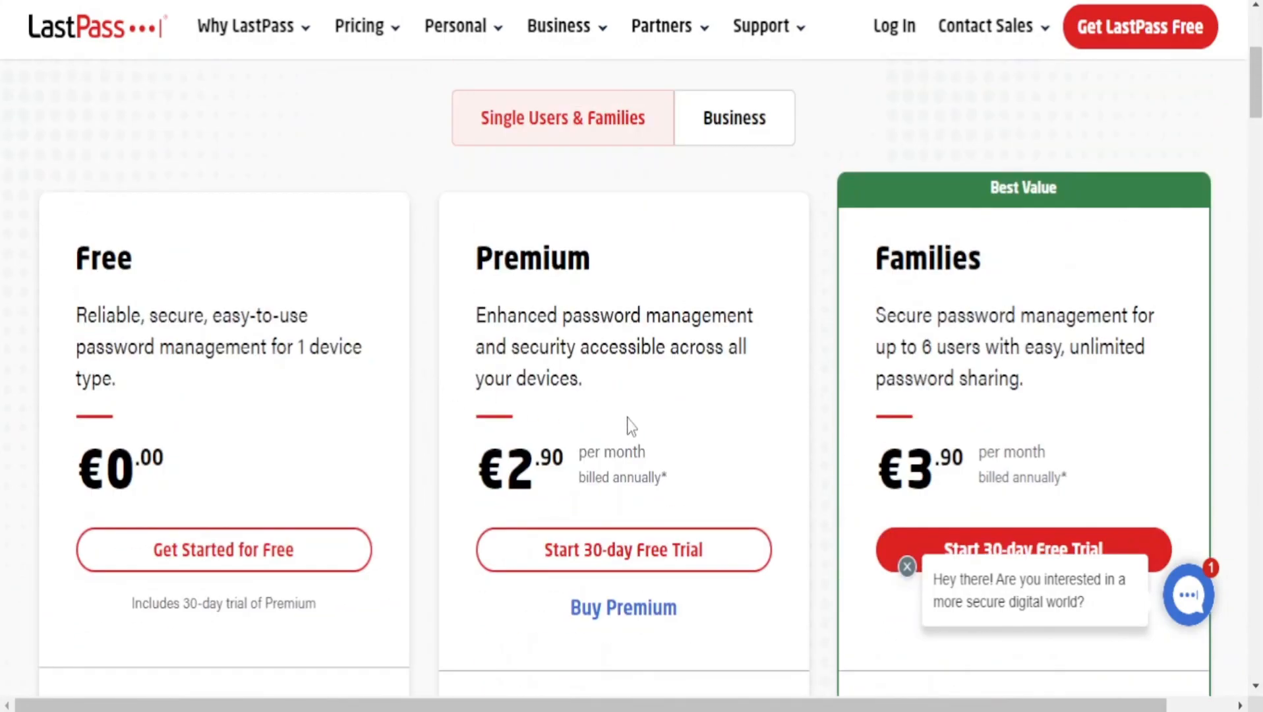
Read through the Premium plan's feature list, from the included Free features to personal customer support.
scroll(630, 421, down, 6)
drag(495, 277, 653, 275)
click(631, 271)
scroll(628, 269, up, 6)
scroll(649, 422, down, 7)
drag(496, 199, 635, 409)
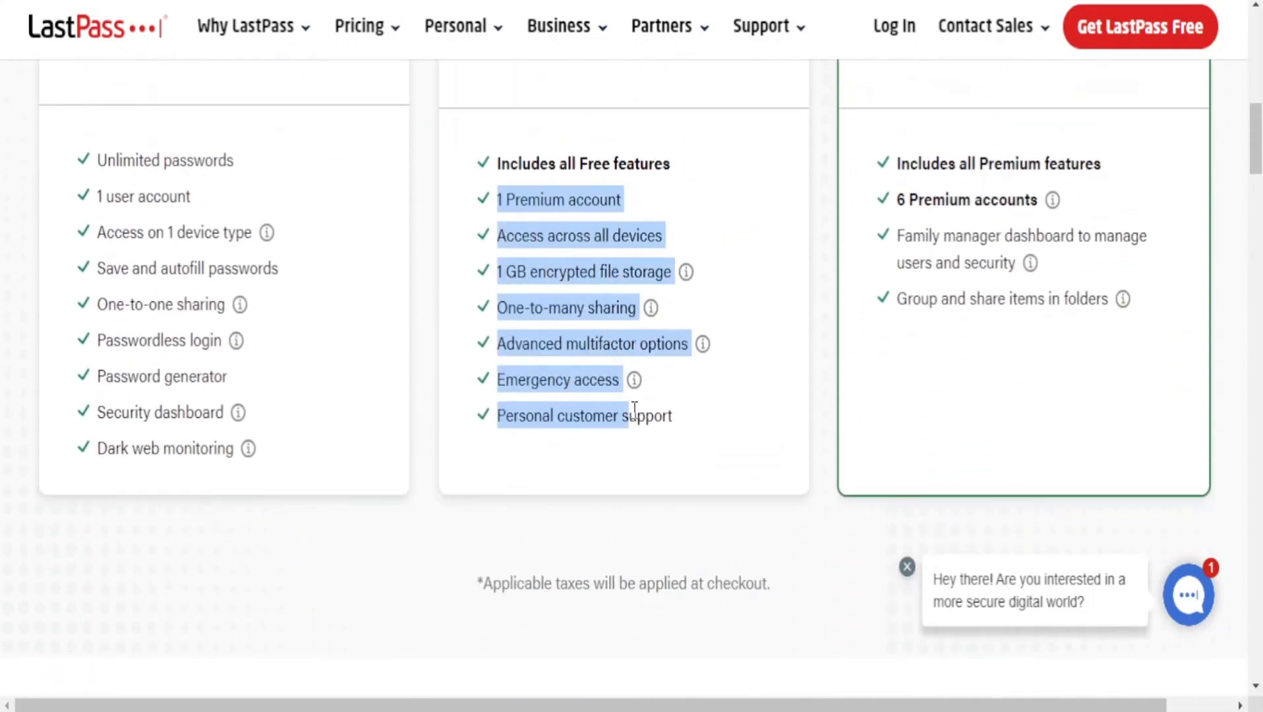
Examine the Families plan's price and its feature list, comparing it with the Premium features.
scroll(635, 411, up, 4)
click(990, 320)
scroll(996, 324, down, 1)
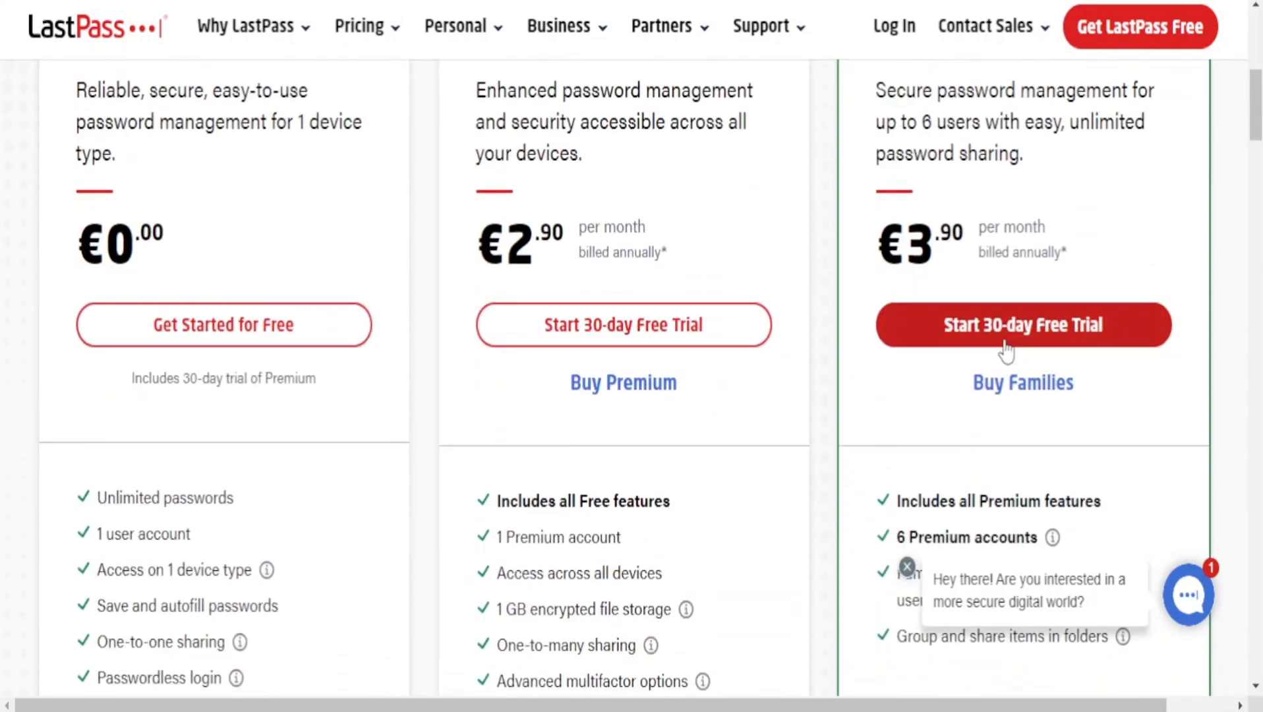
scroll(966, 382, down, 5)
drag(511, 158, 737, 199)
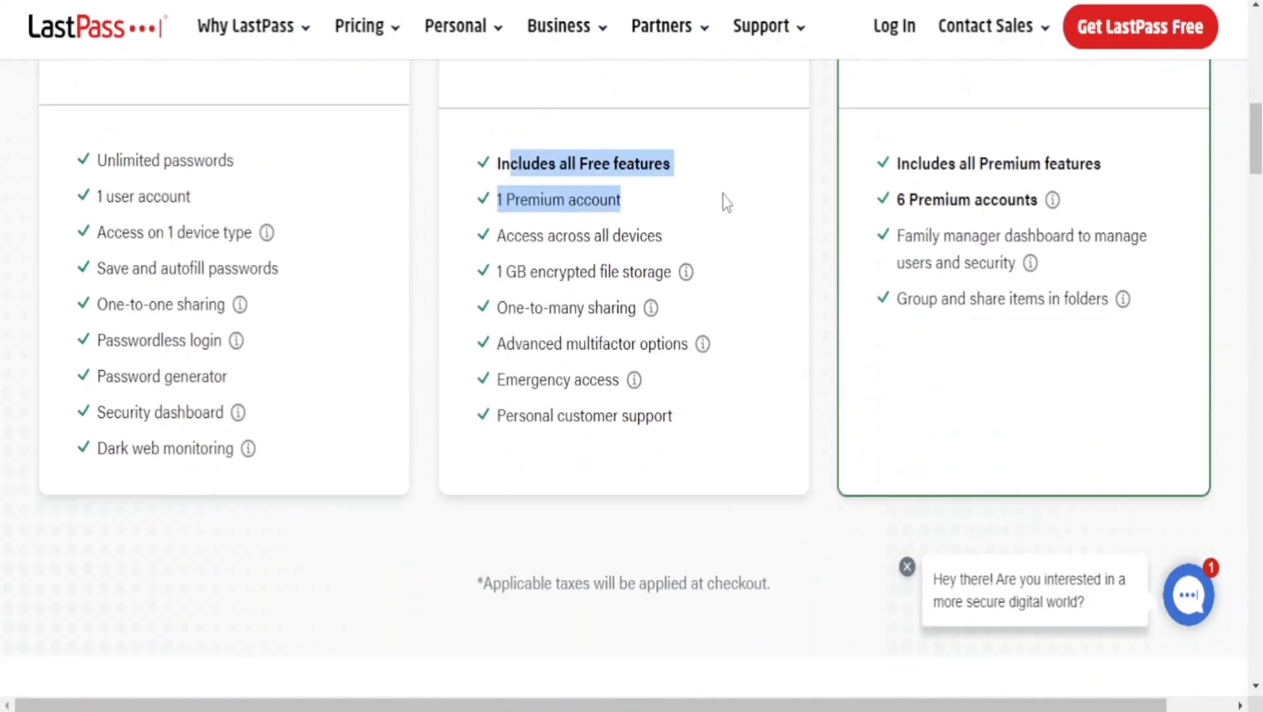
drag(942, 236, 1062, 299)
click(969, 310)
Switch the pricing page to the Business plans and look over the Teams and Business offers.
scroll(969, 311, up, 4)
scroll(857, 277, up, 5)
click(719, 237)
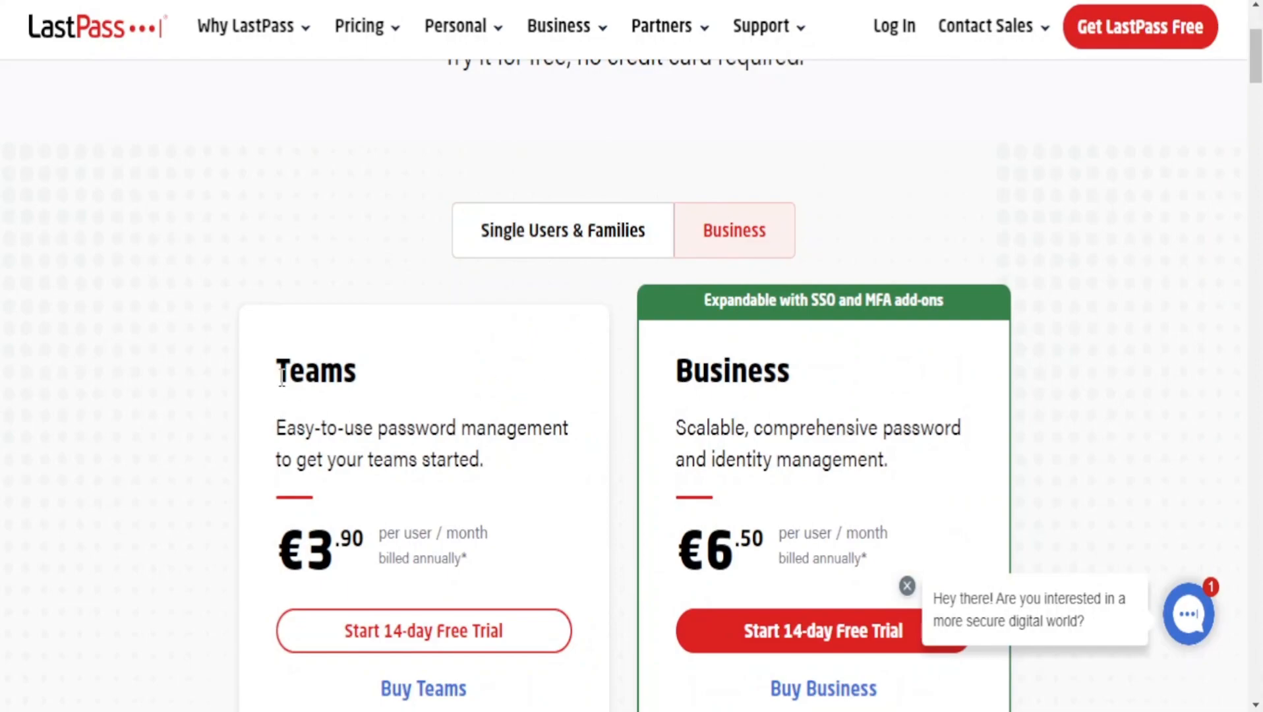
scroll(418, 358, down, 2)
scroll(425, 375, up, 2)
scroll(454, 379, down, 8)
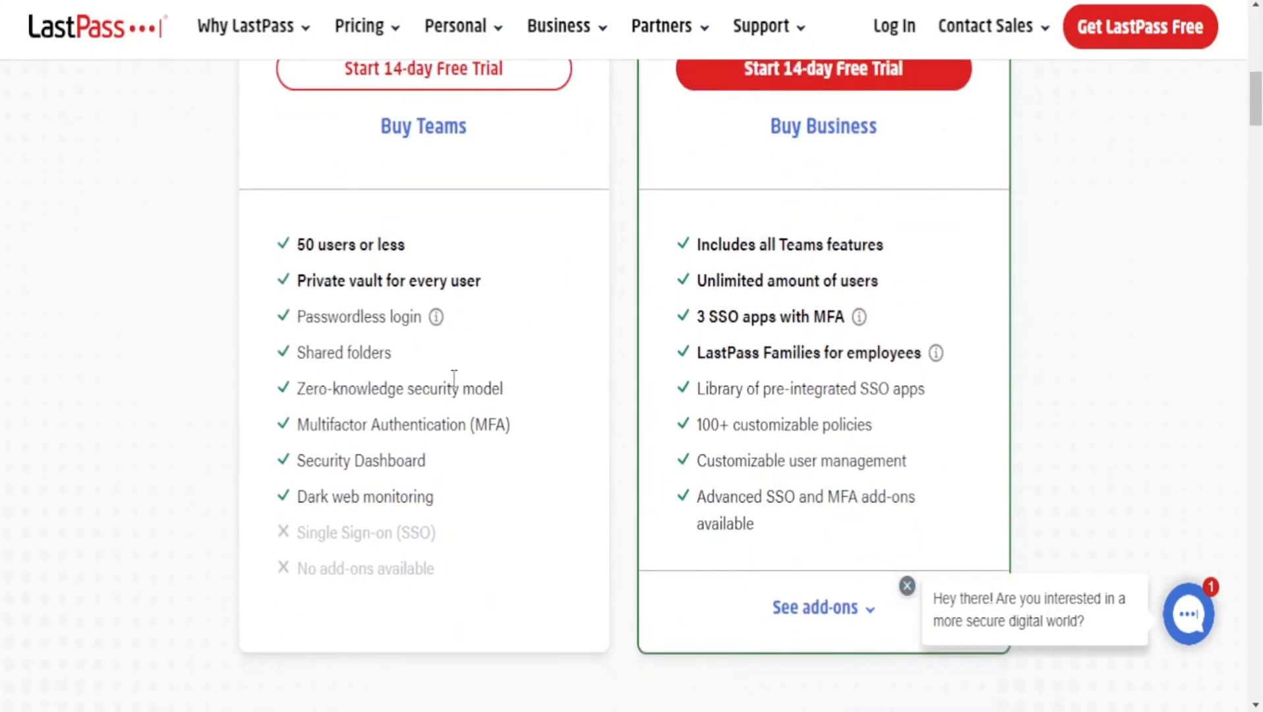
Examine the Teams plan's per-user monthly price, free trial offer and feature list.
scroll(454, 379, up, 7)
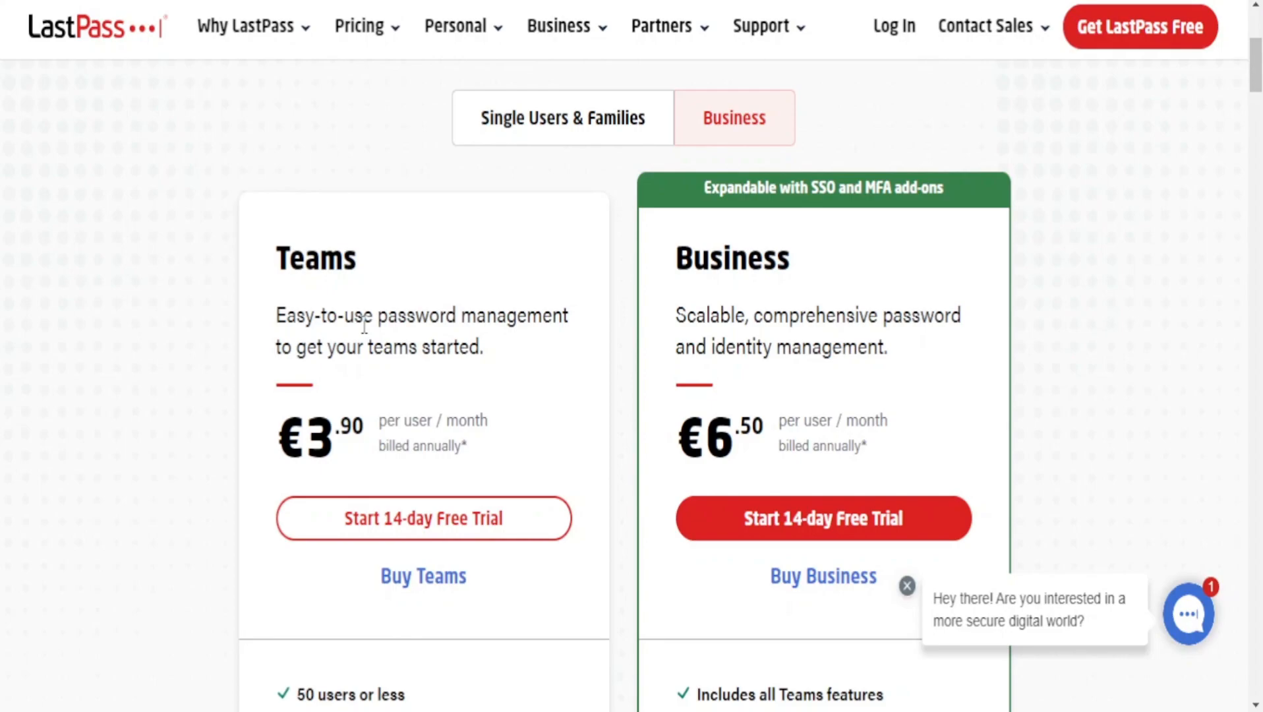
drag(379, 420, 462, 410)
click(406, 408)
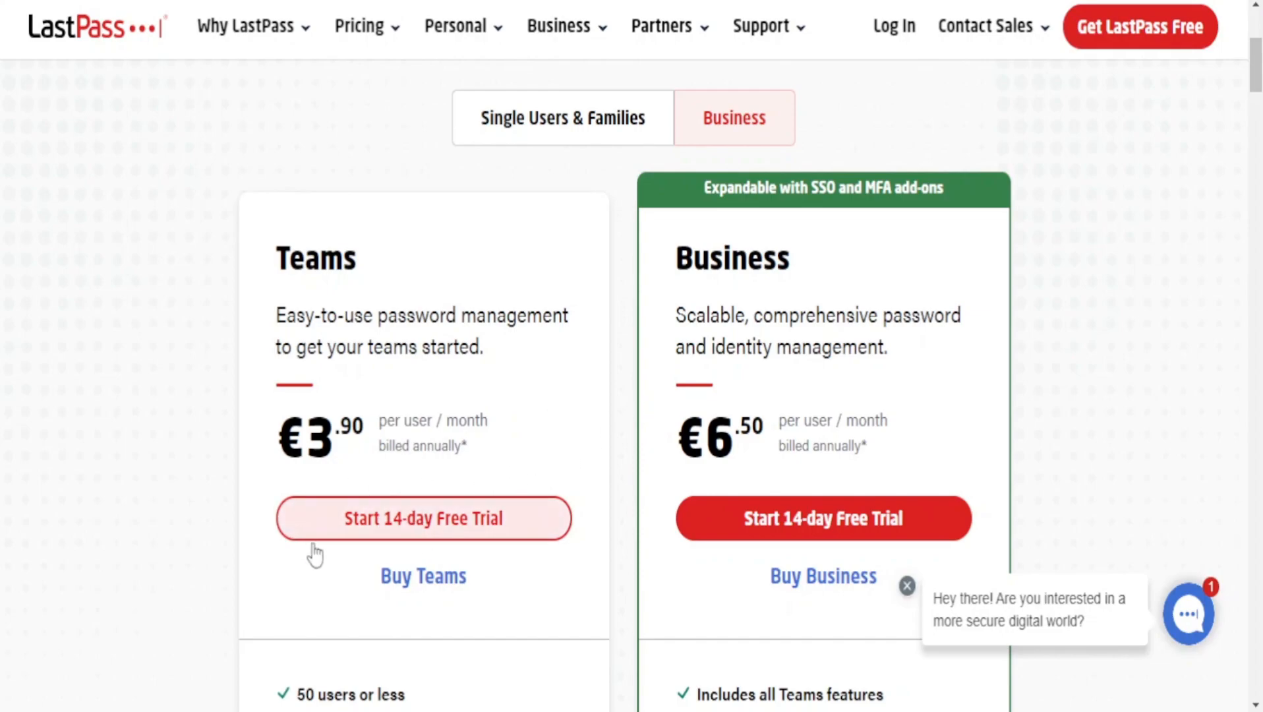
scroll(385, 517, down, 6)
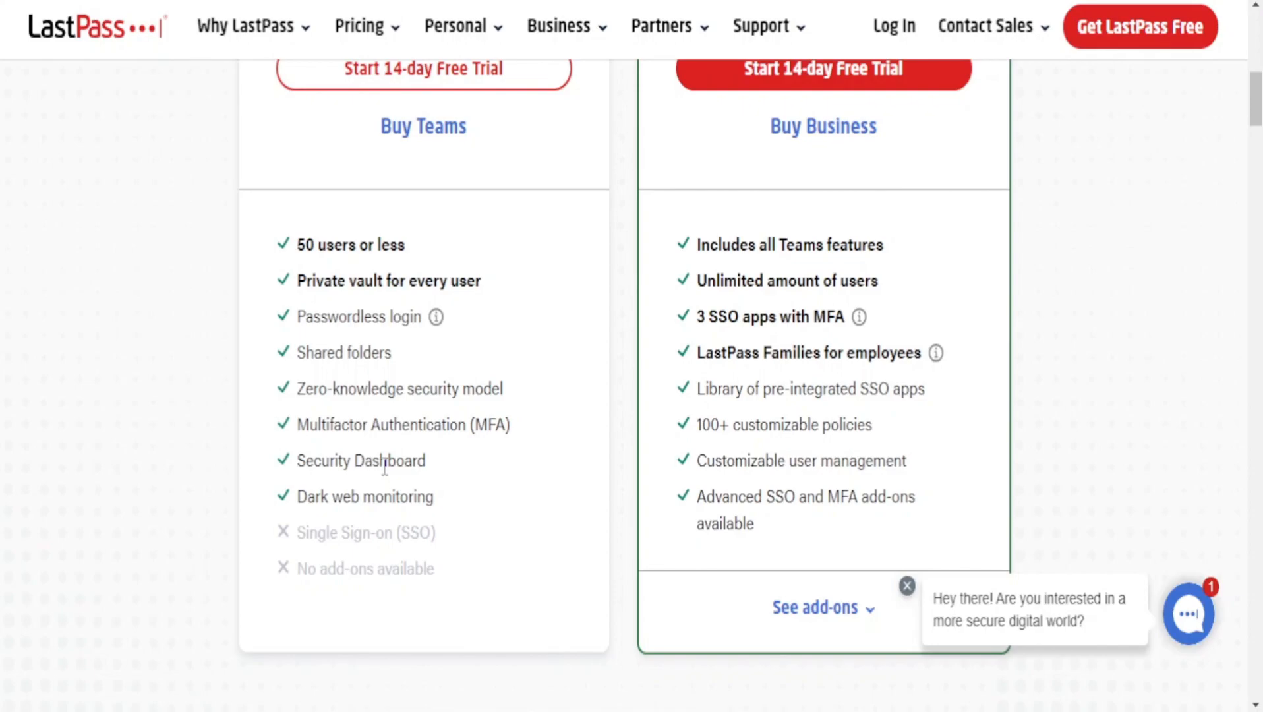
Examine the Business plan's per-user monthly price and its feature list.
scroll(507, 440, up, 9)
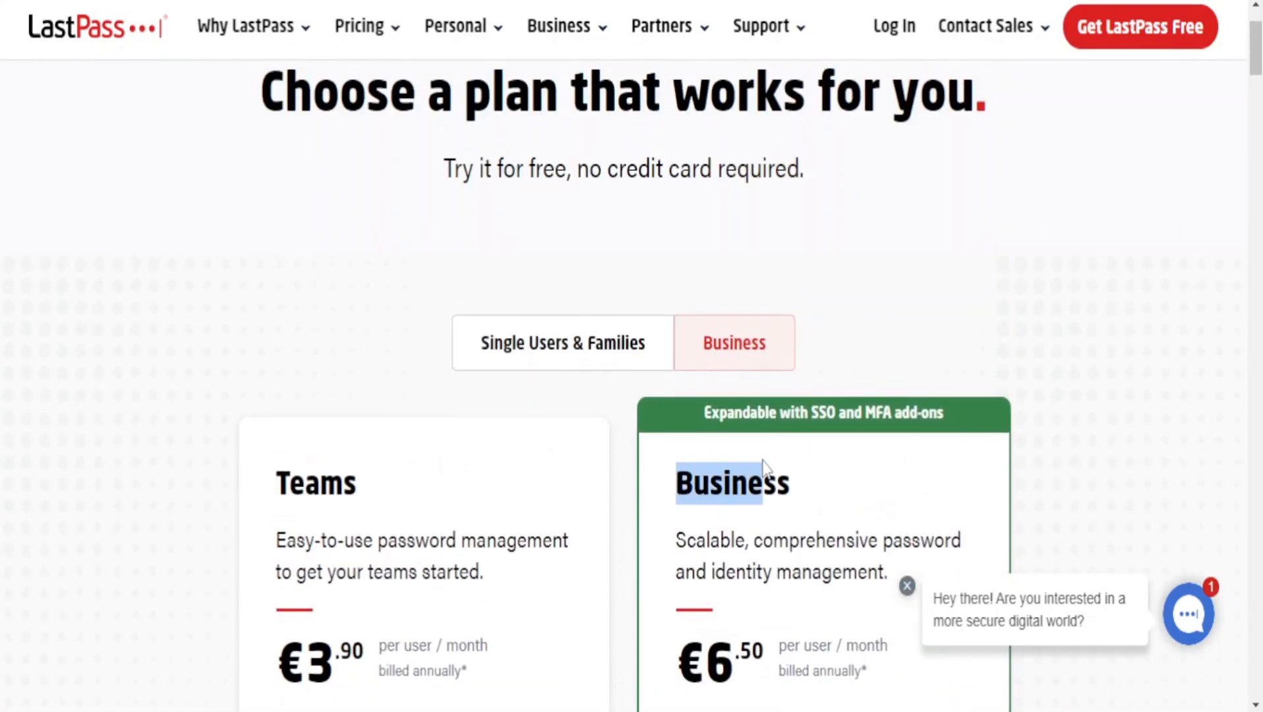
scroll(910, 486, down, 3)
drag(679, 404, 834, 410)
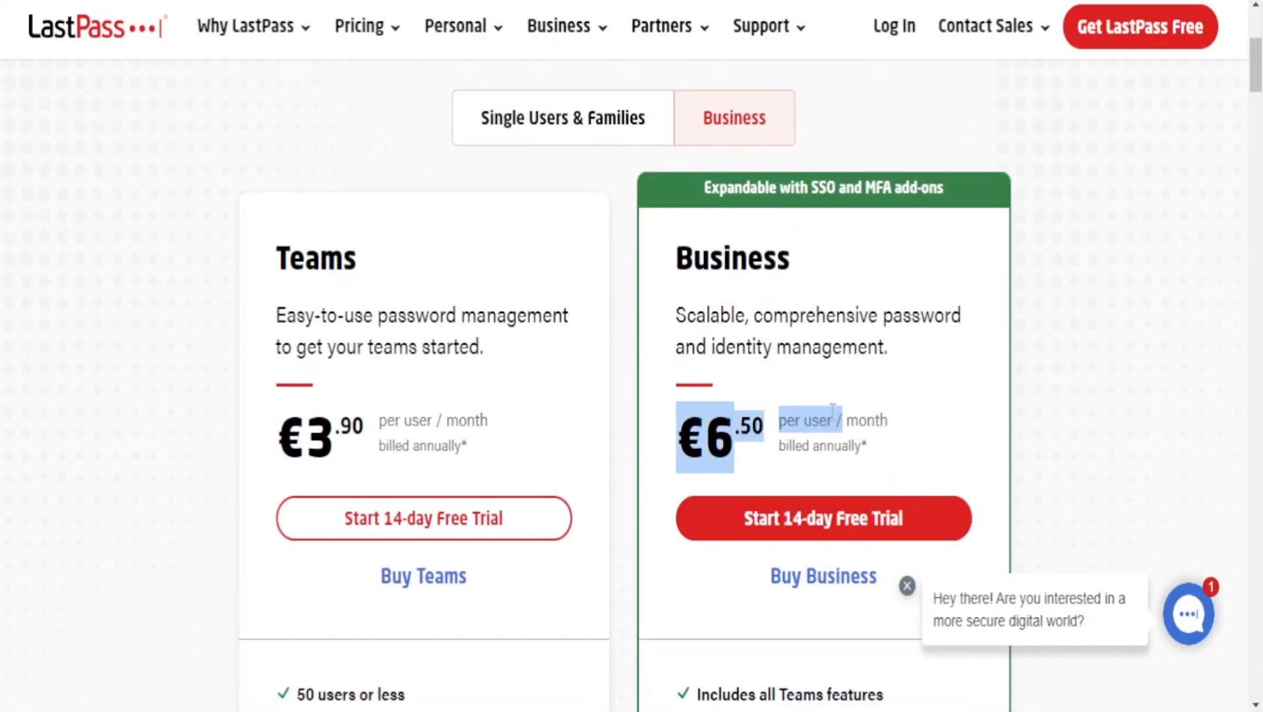
click(801, 414)
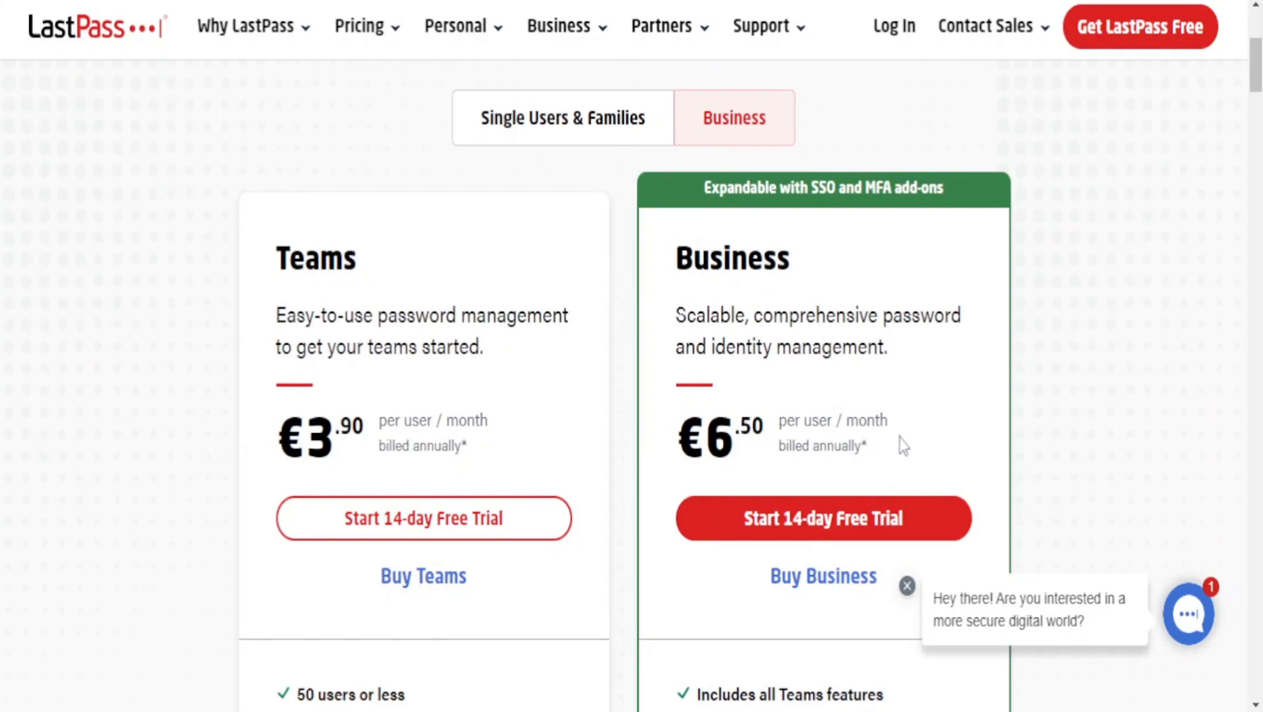
scroll(899, 445, down, 13)
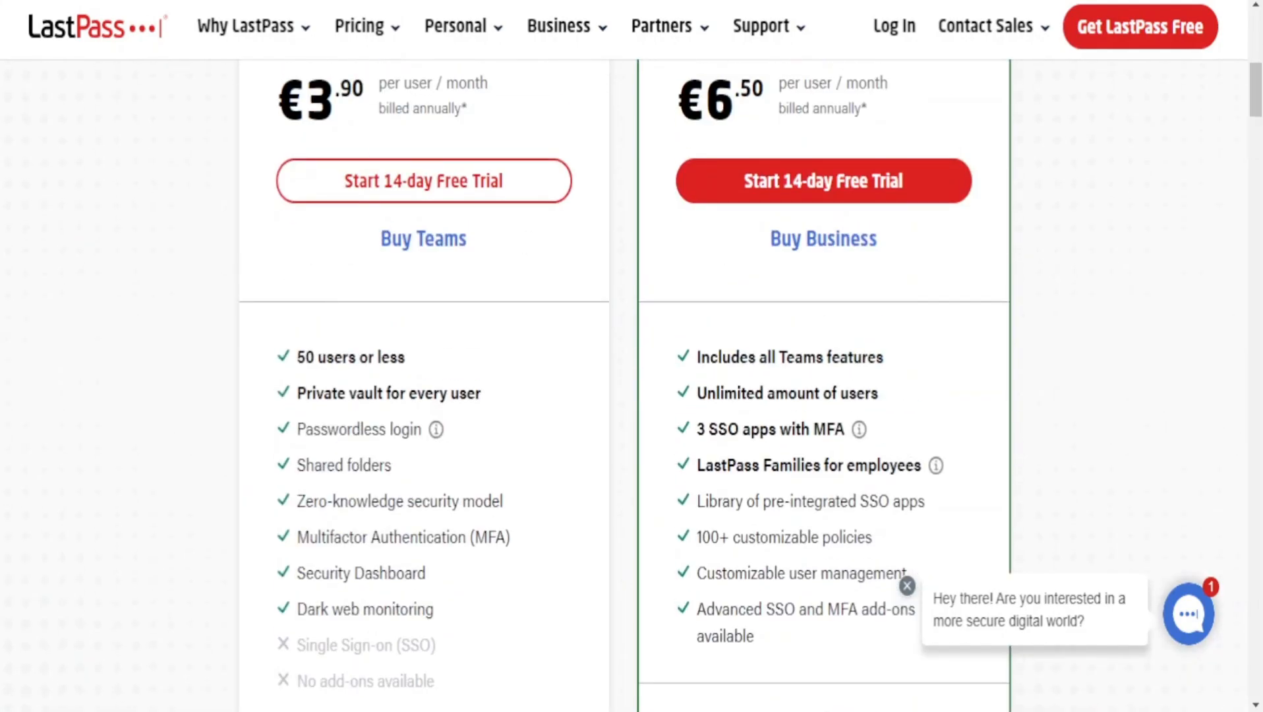